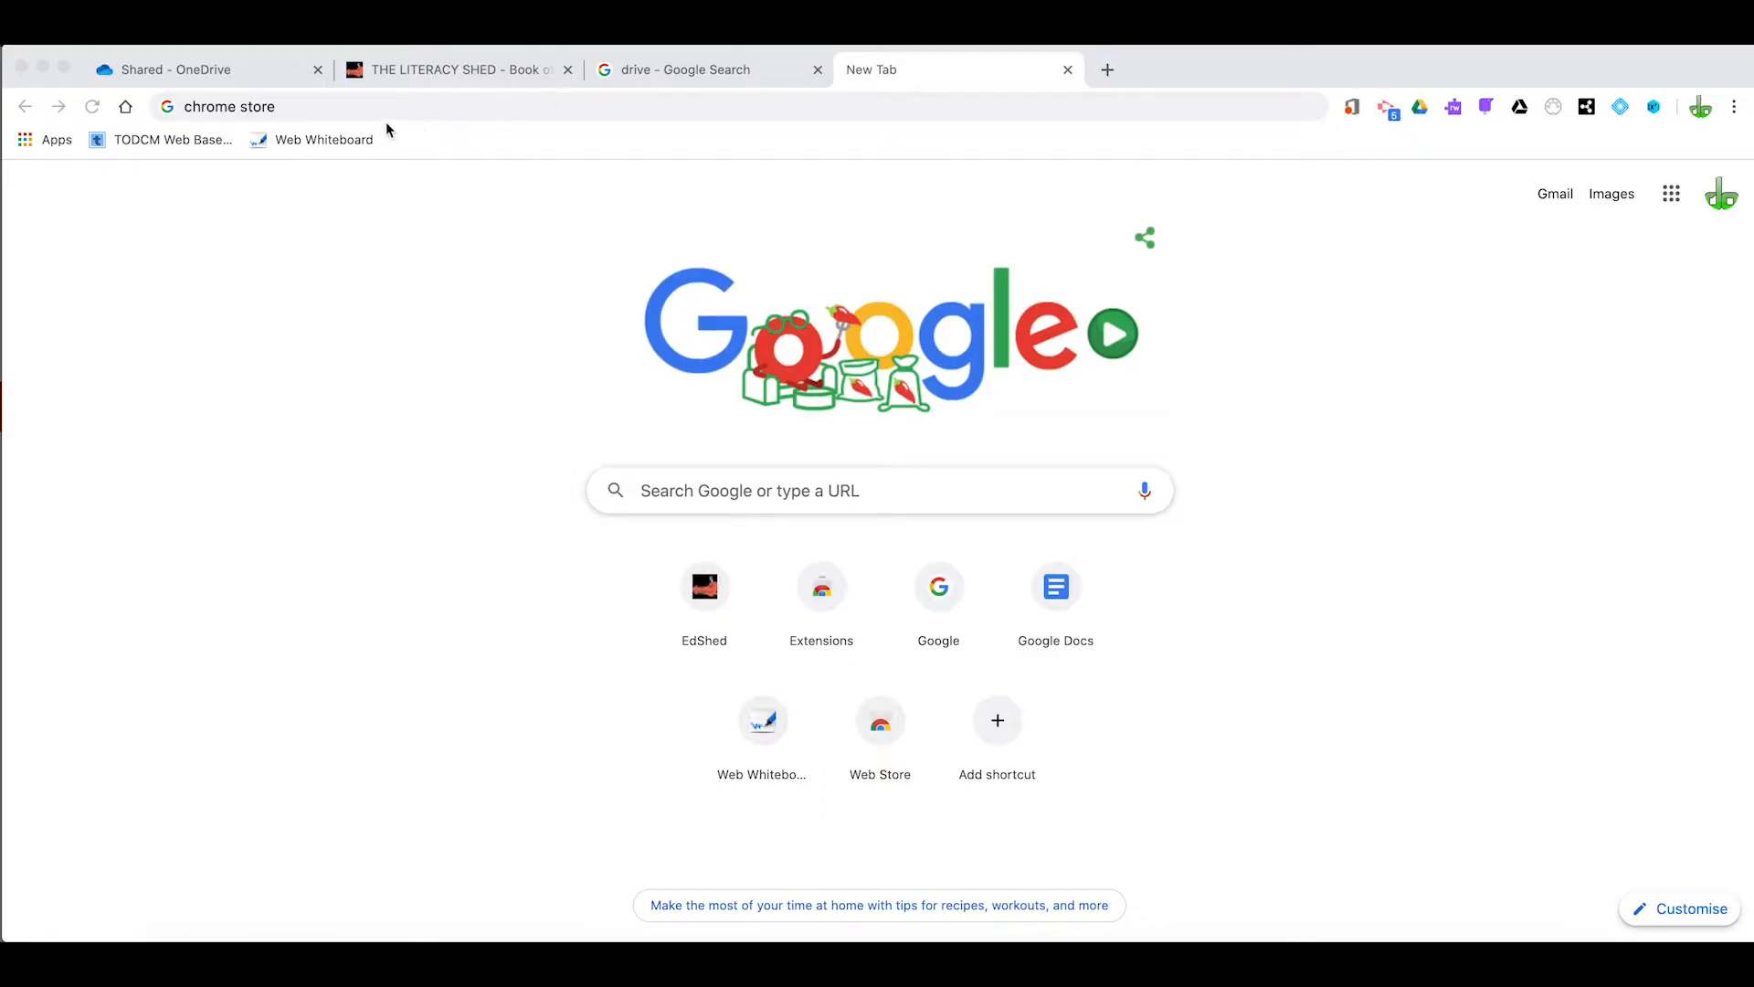
Search Google for "chrome store" and open the Chrome Web Store from the results
left_click(286, 117)
left_click(287, 107)
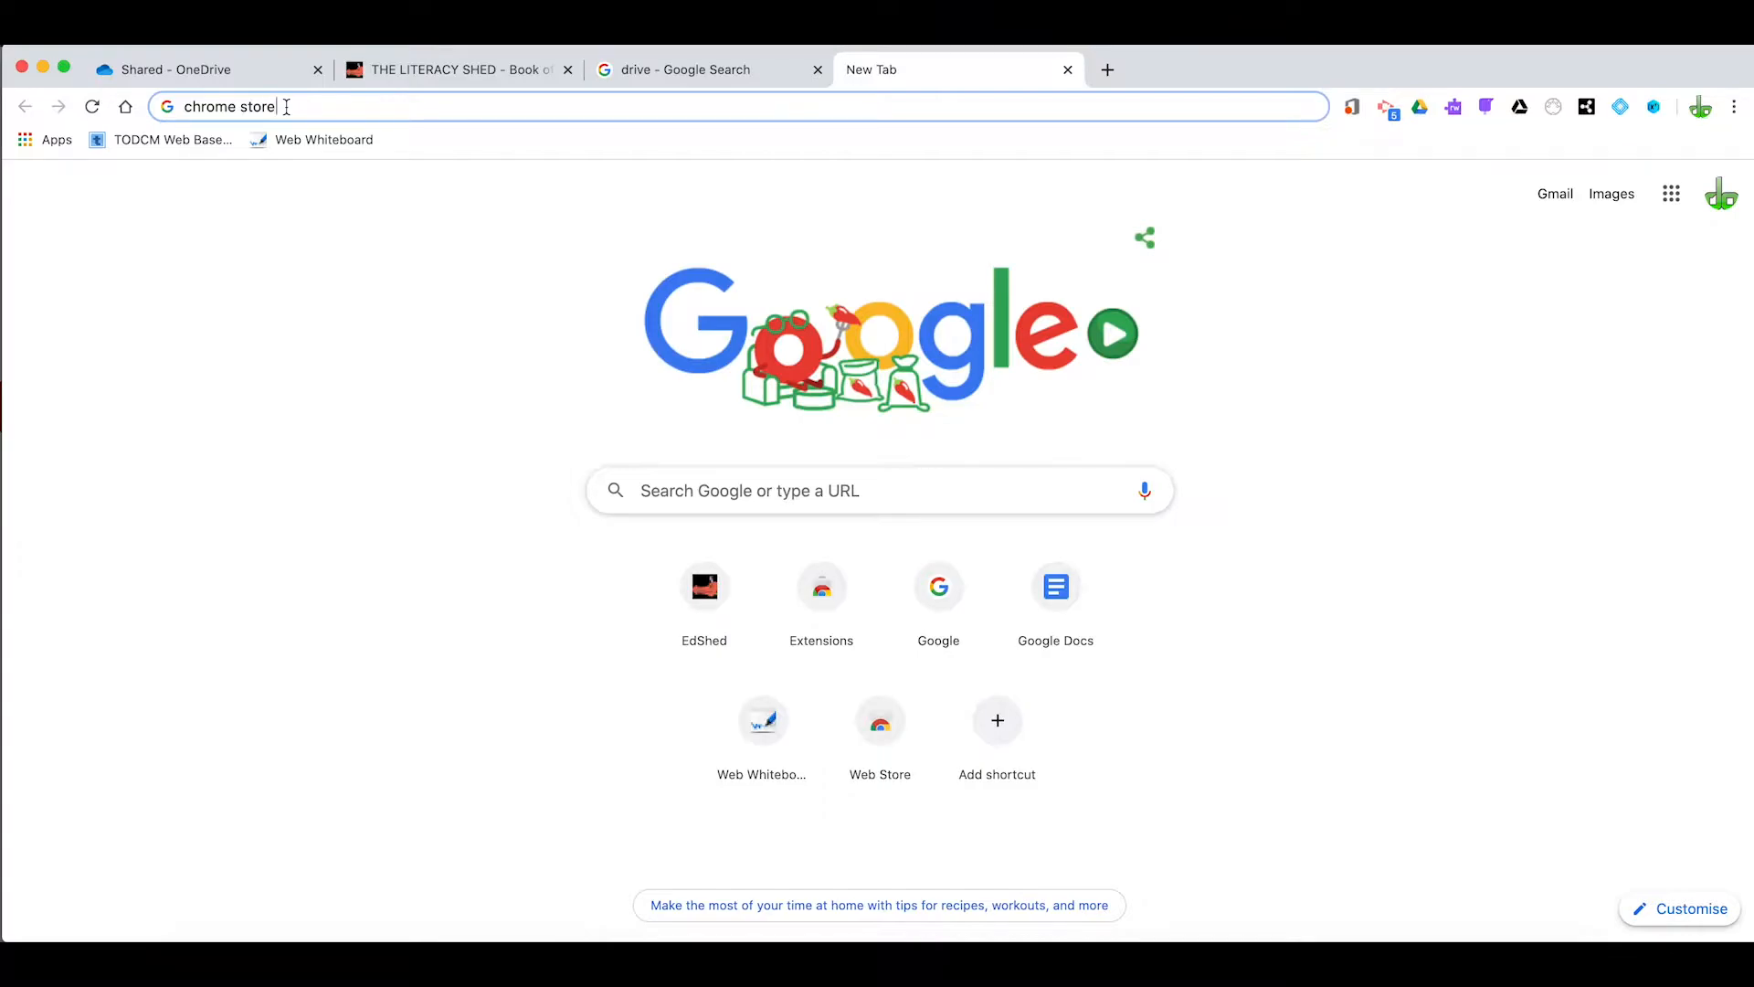
key("Return")
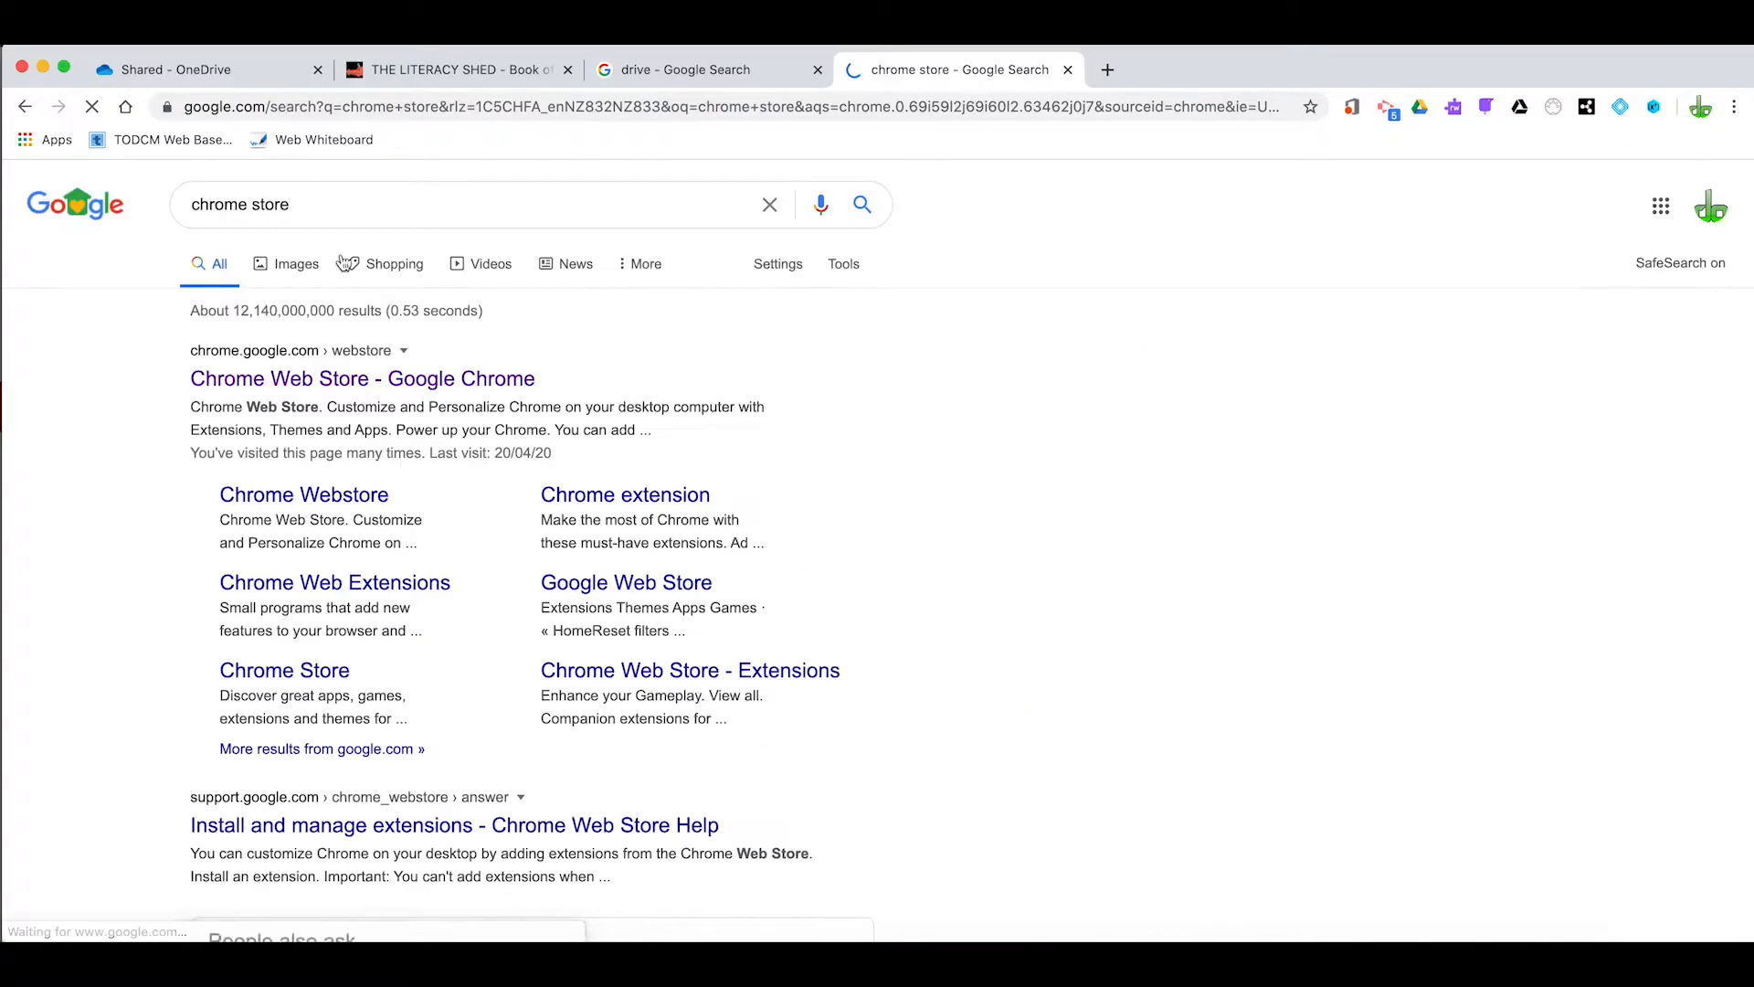
left_click(318, 388)
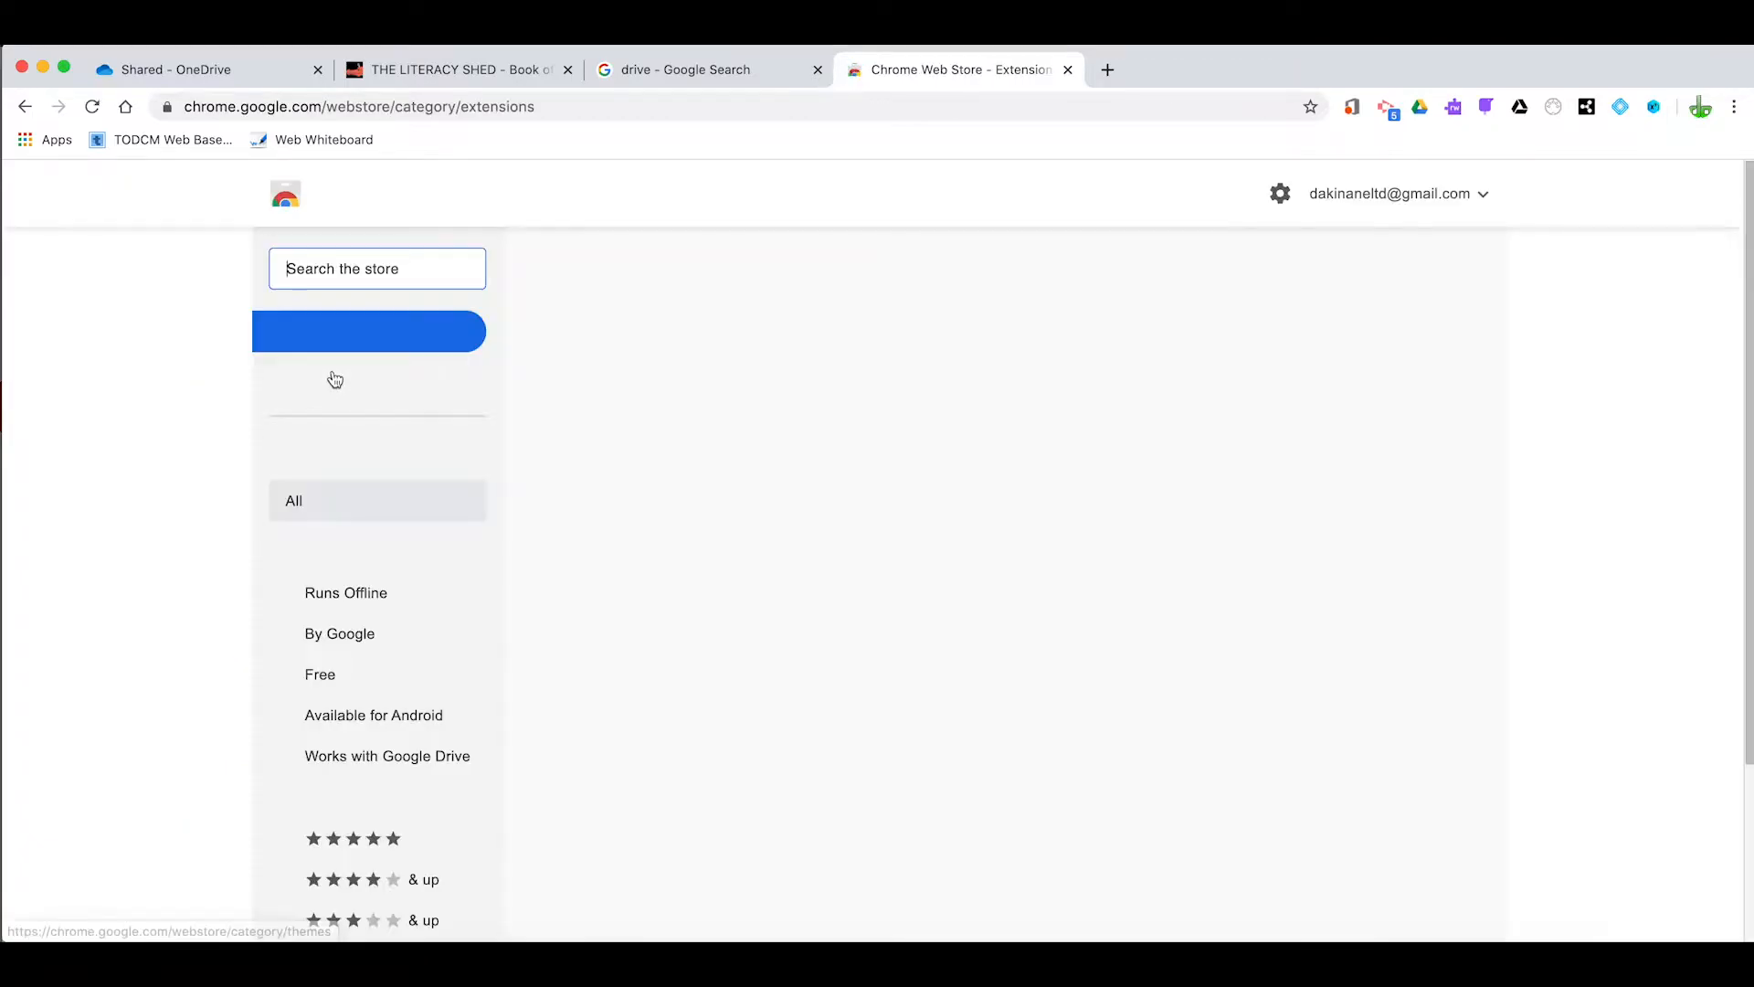
Search the Chrome Web Store for "screencastify"
left_click(411, 276)
type("s")
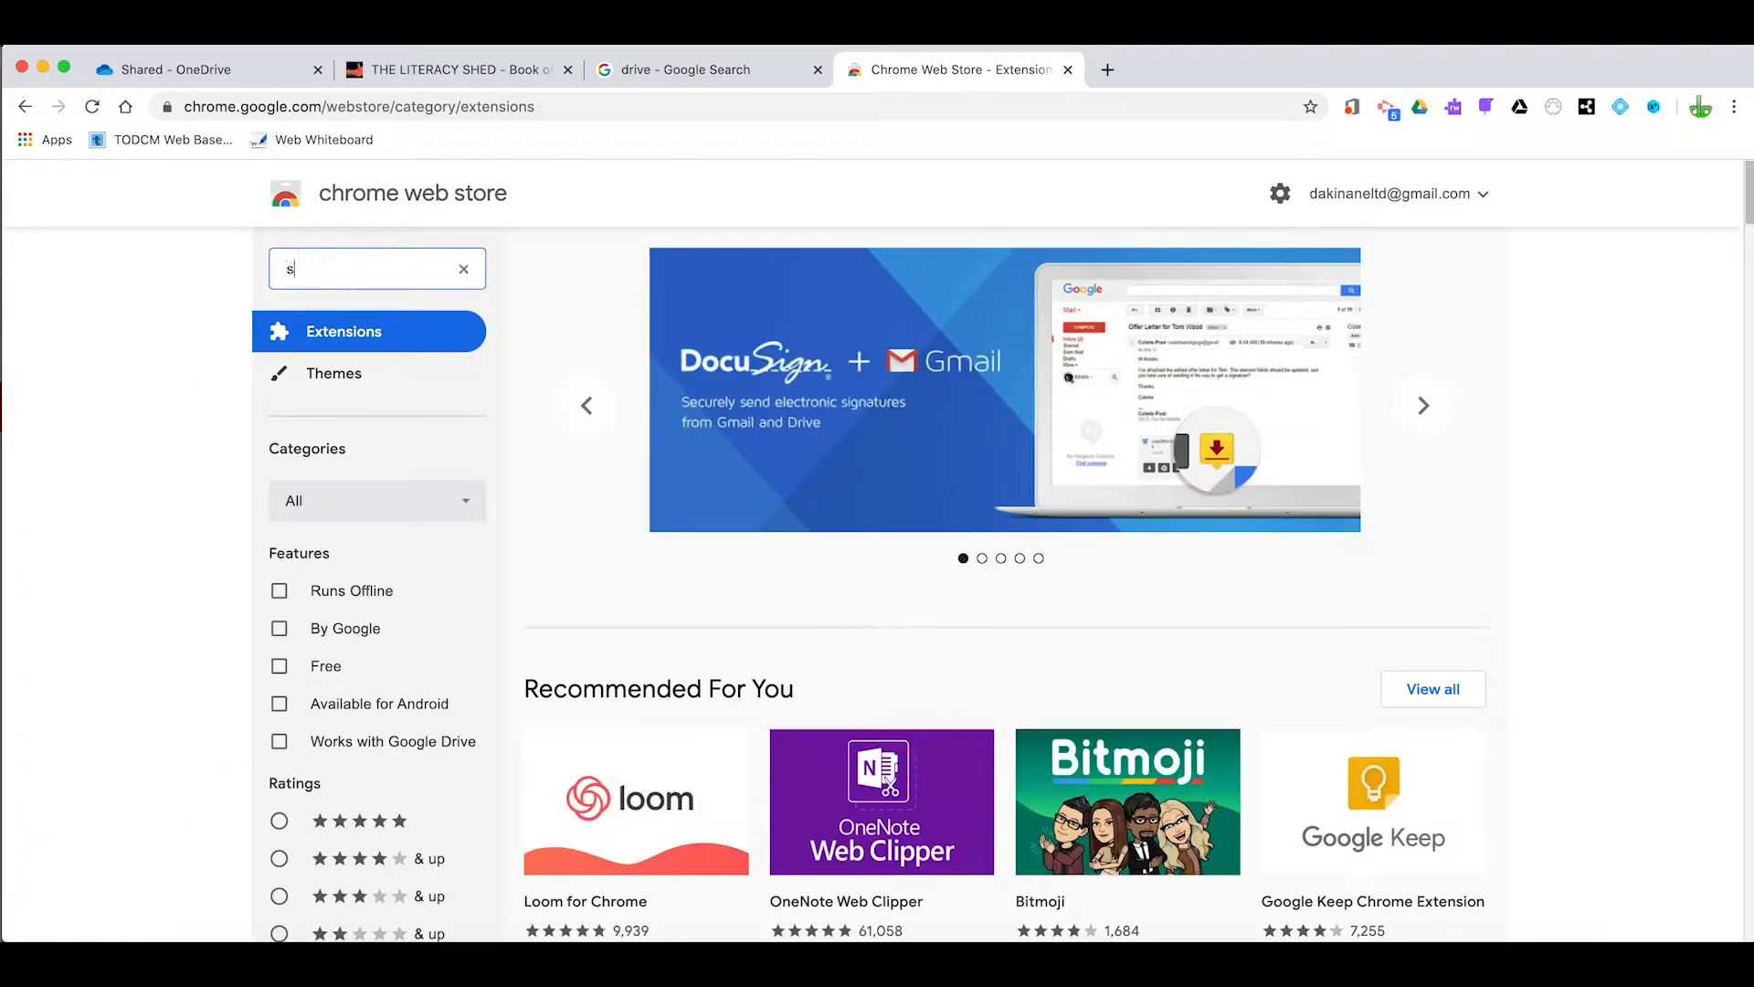
type("creencastify")
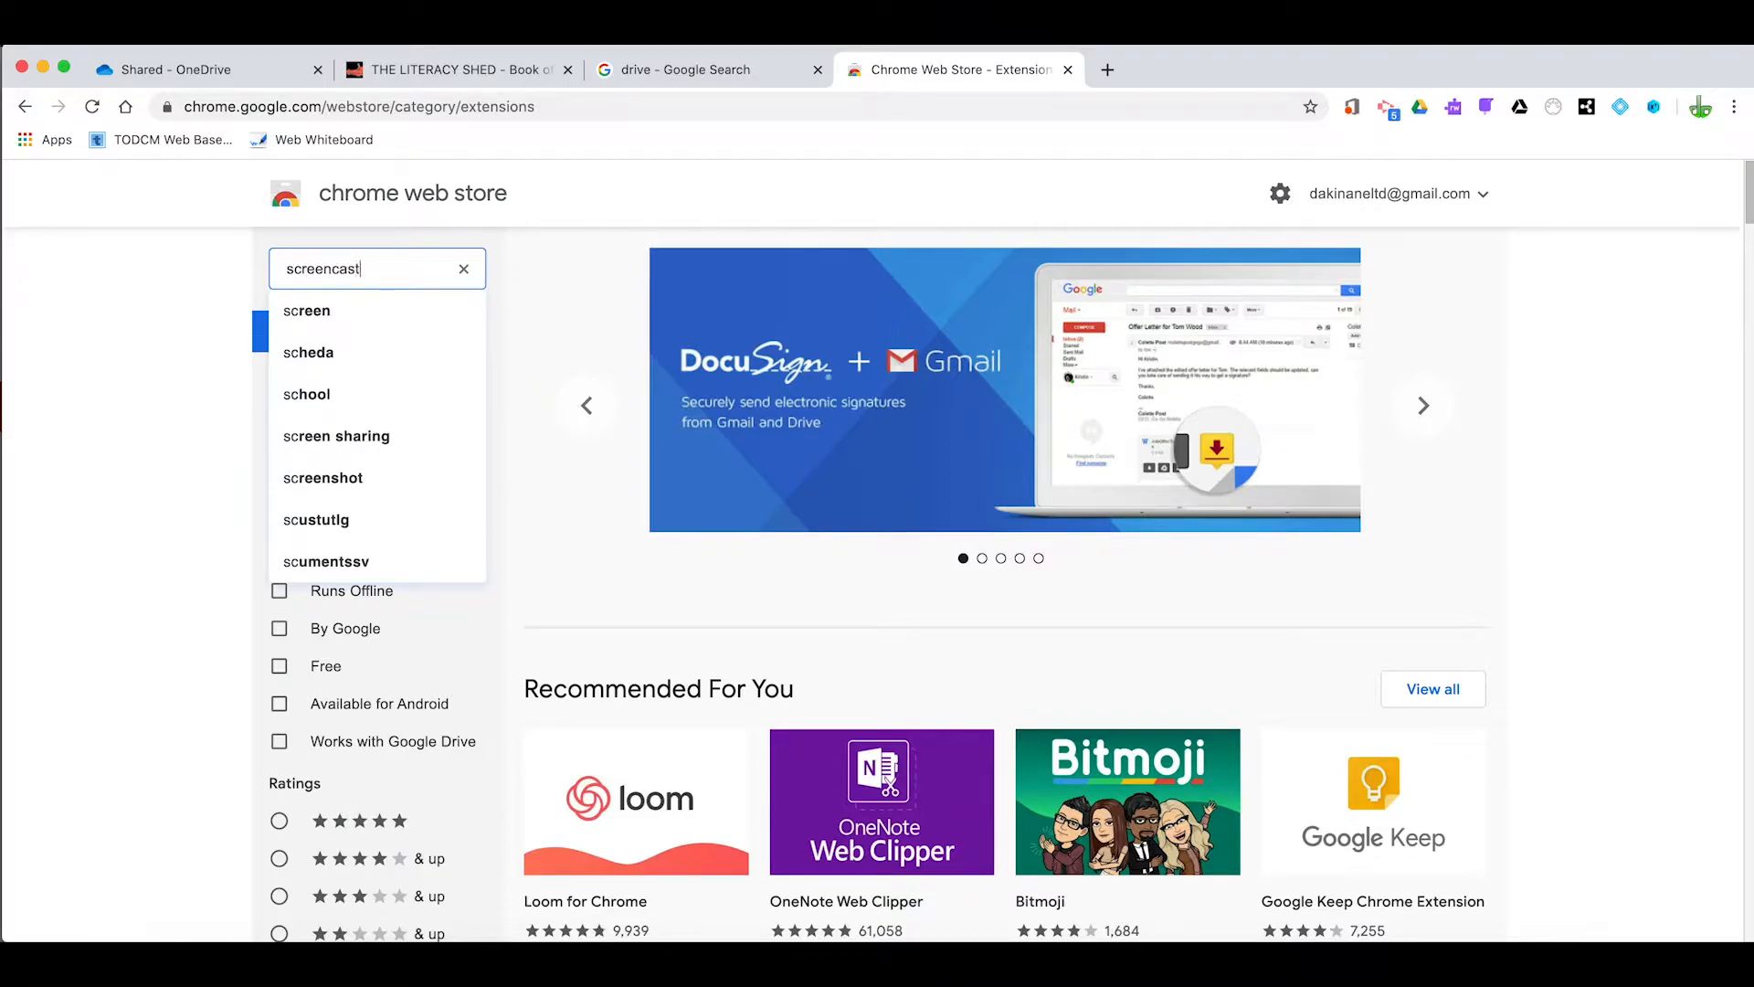
key("Return")
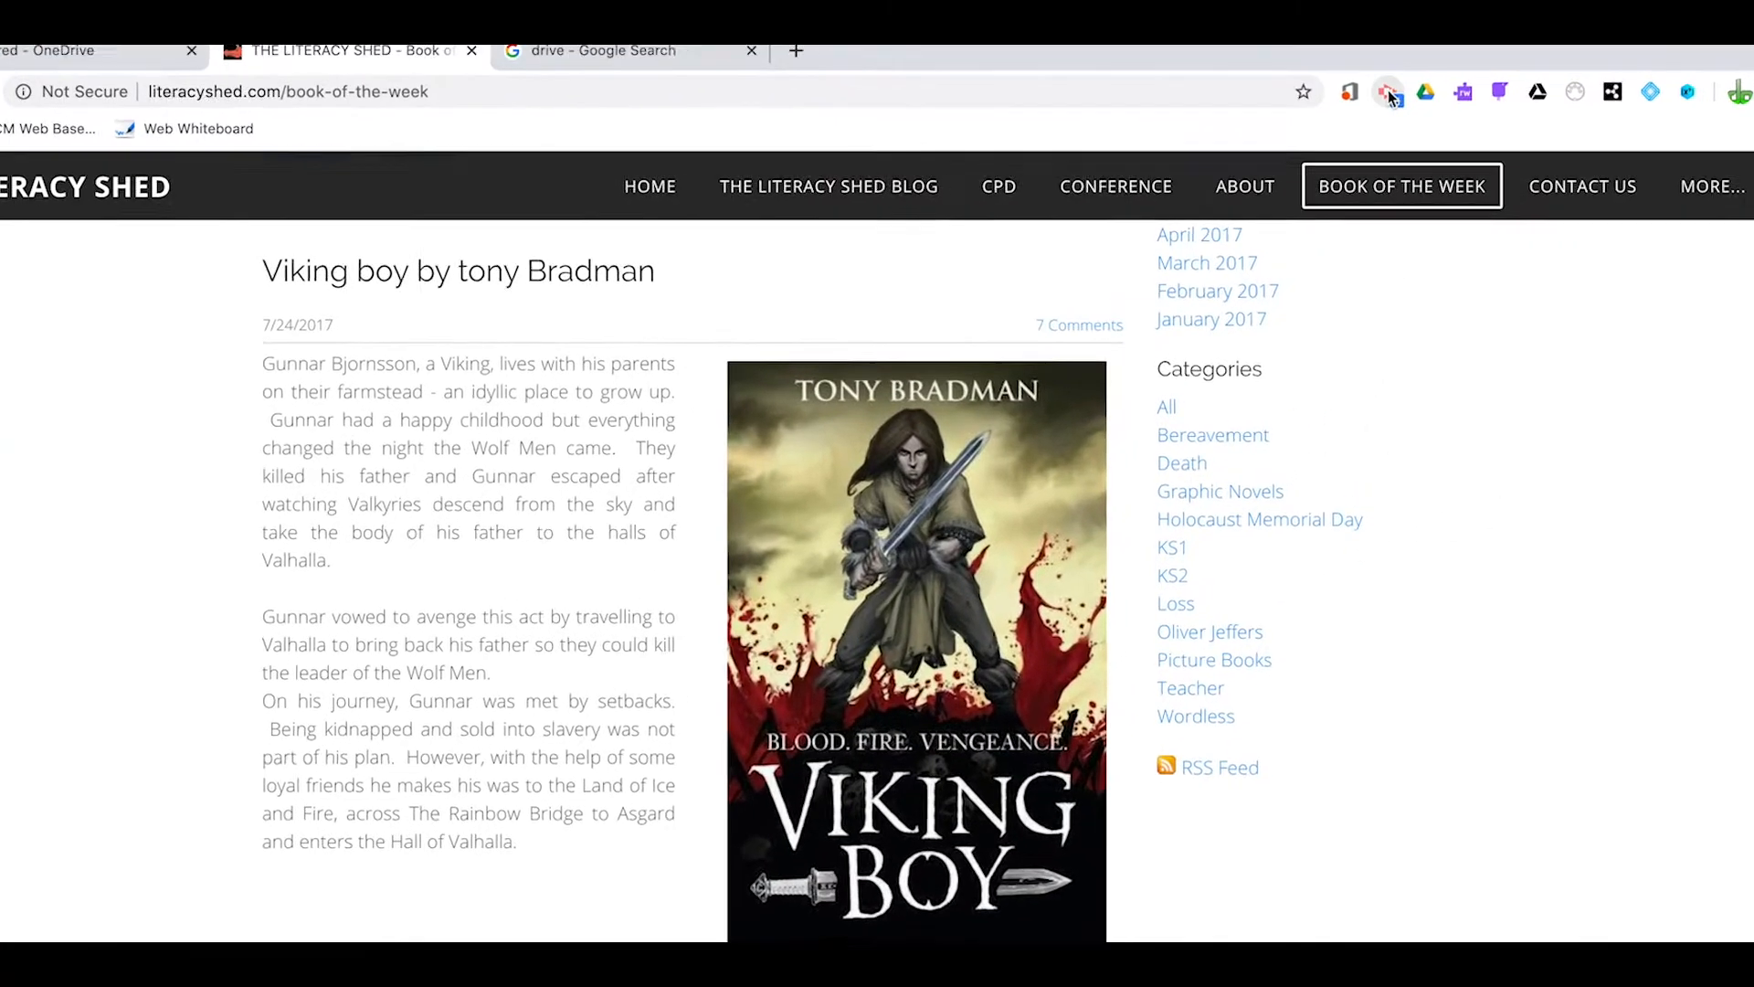
Open the Screencastify extension on the Literacy Shed page and set the capture source to Desktop
left_click(1389, 95)
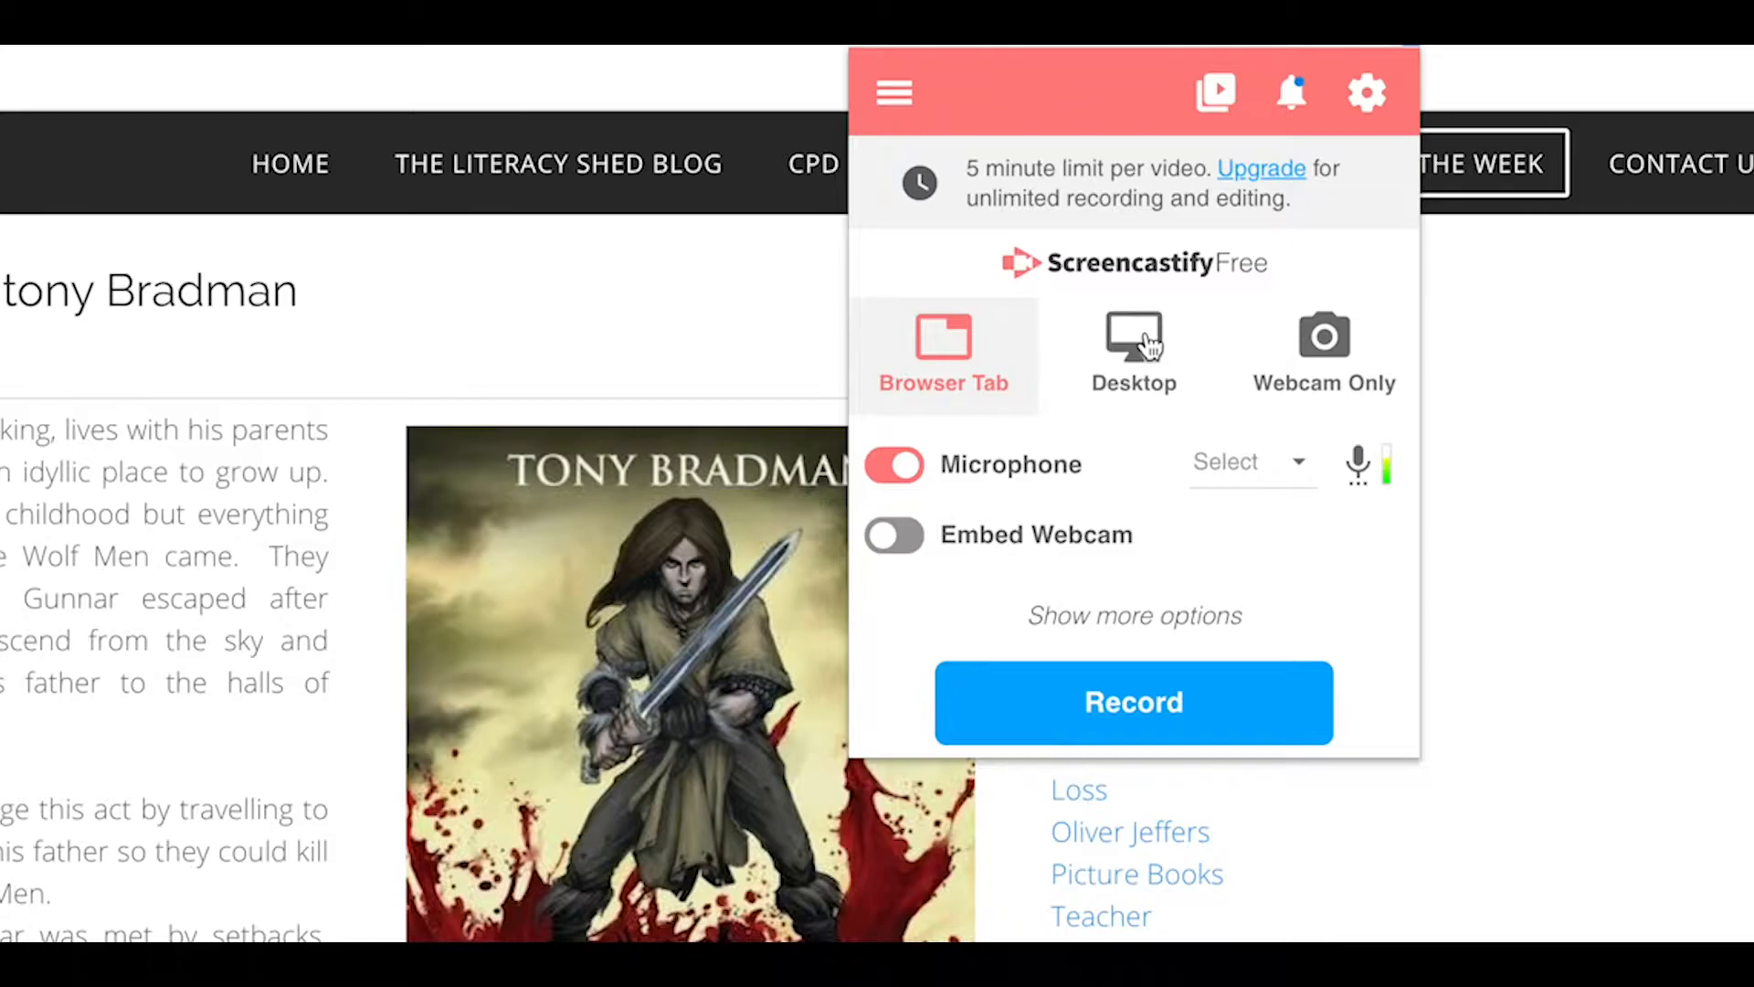
left_click(1149, 345)
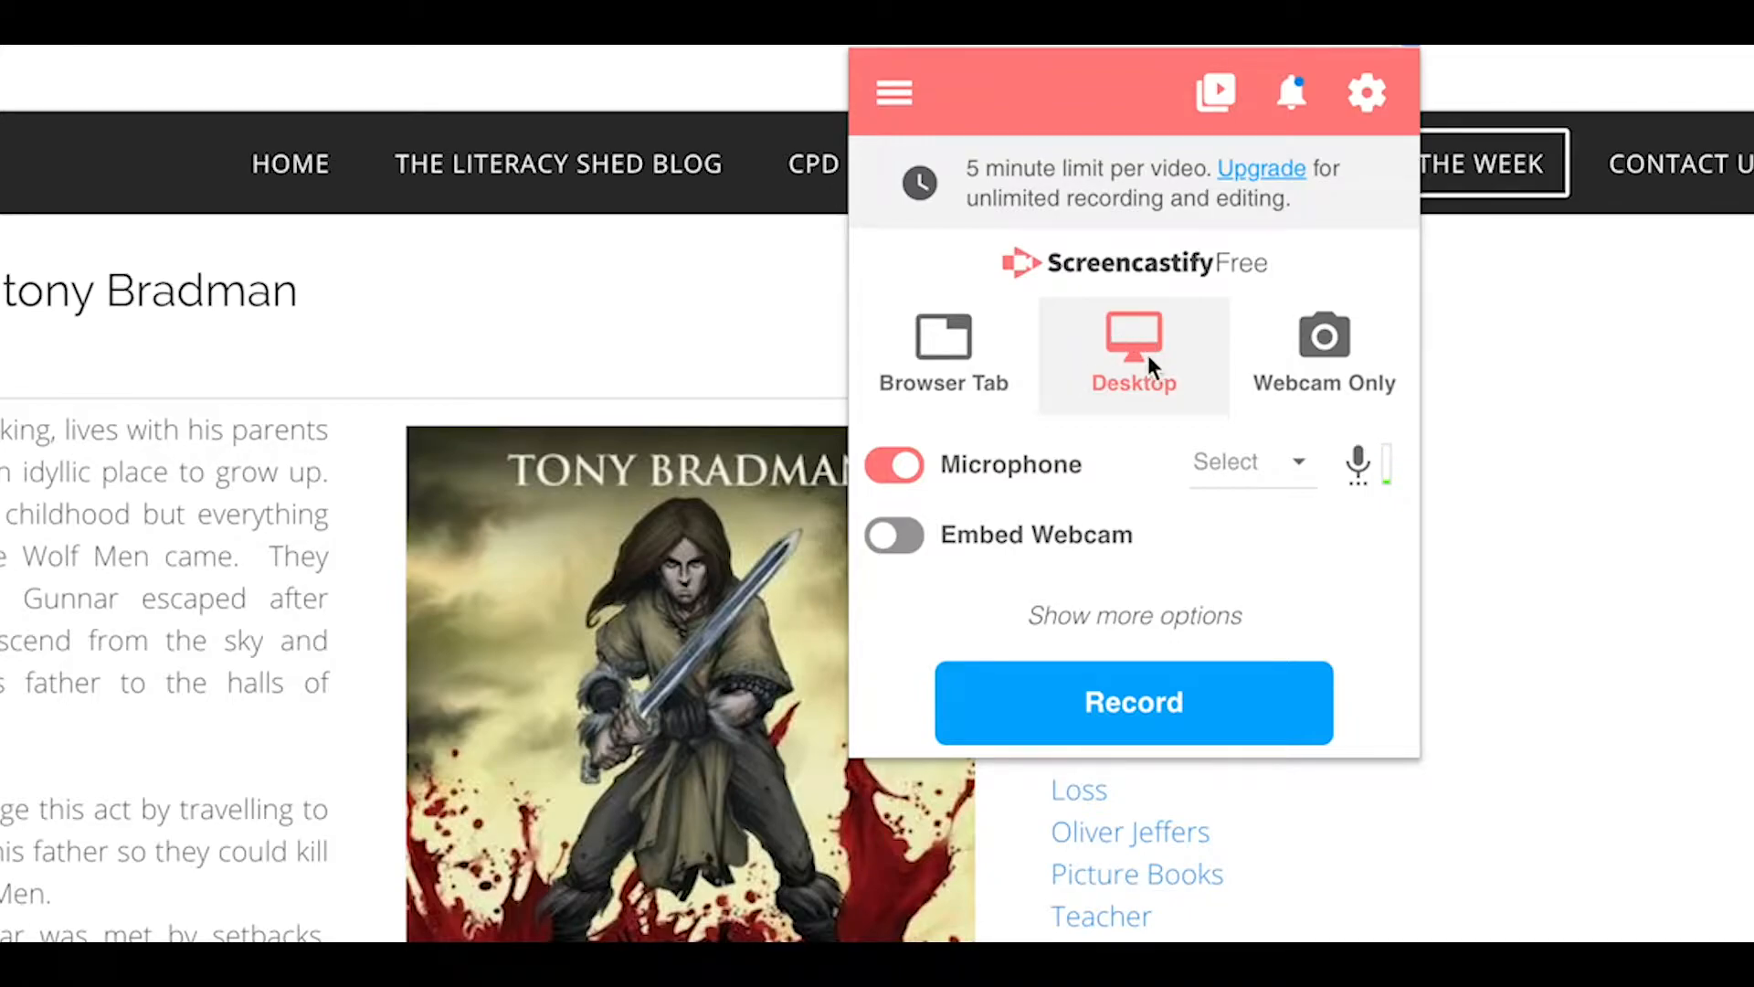
left_click(961, 336)
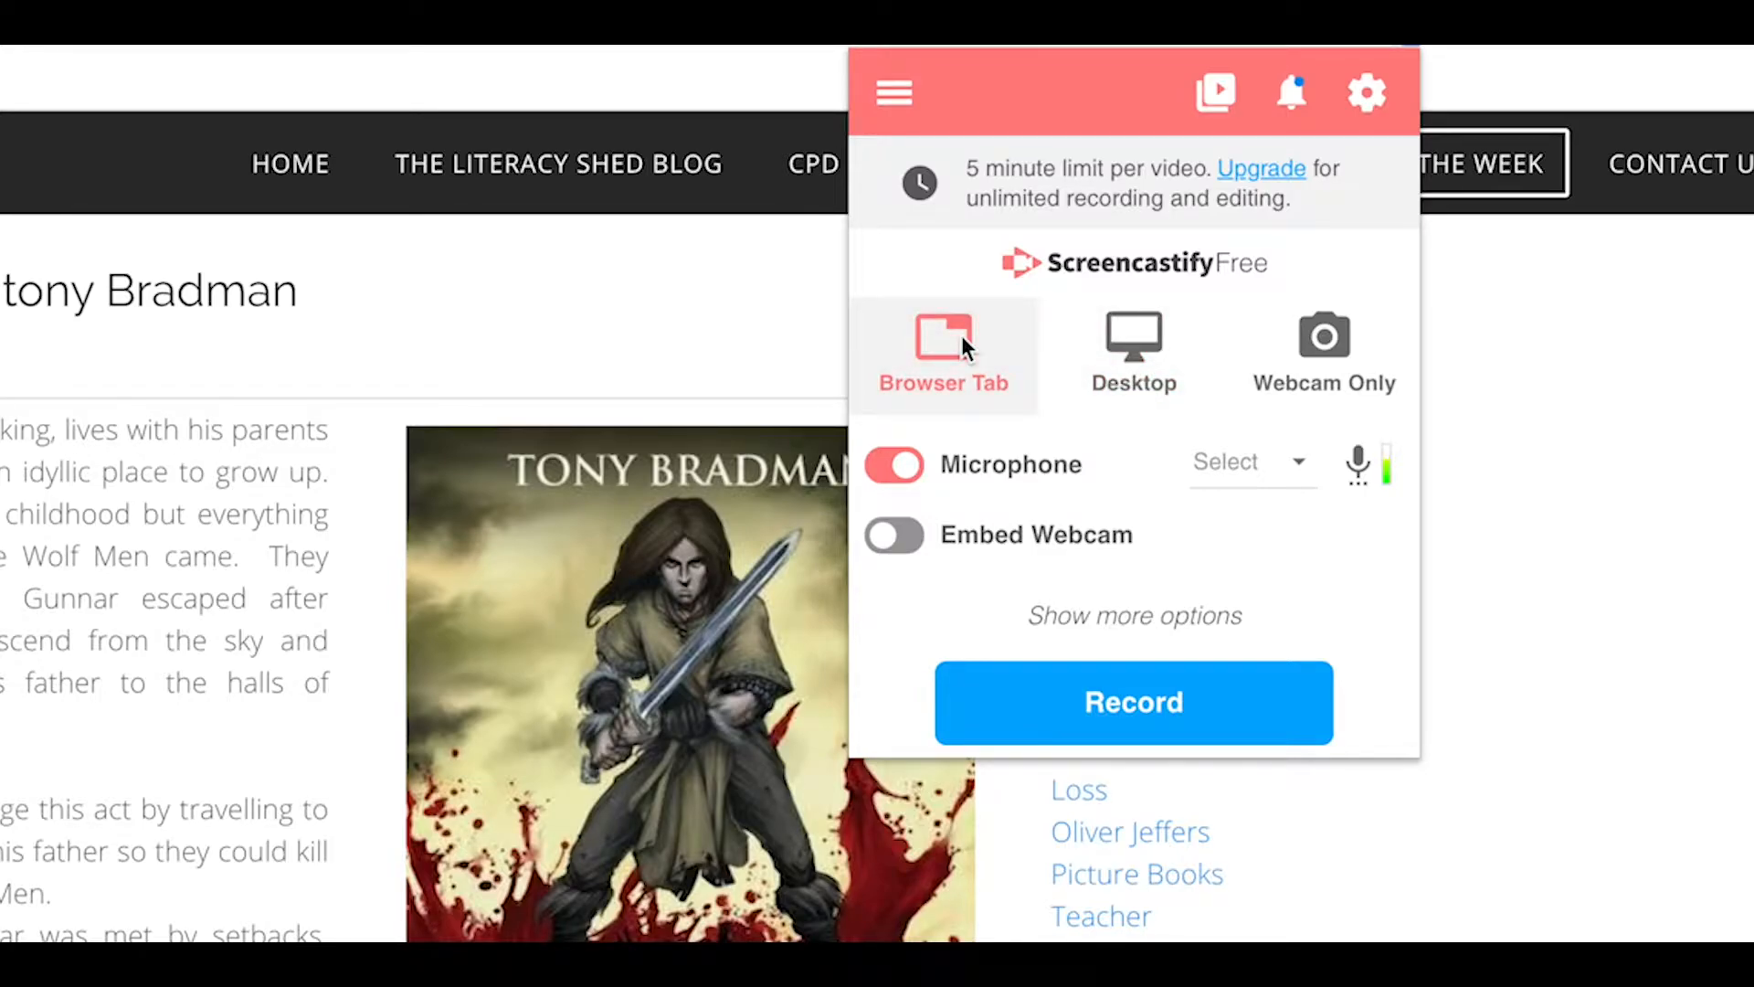
left_click(1149, 353)
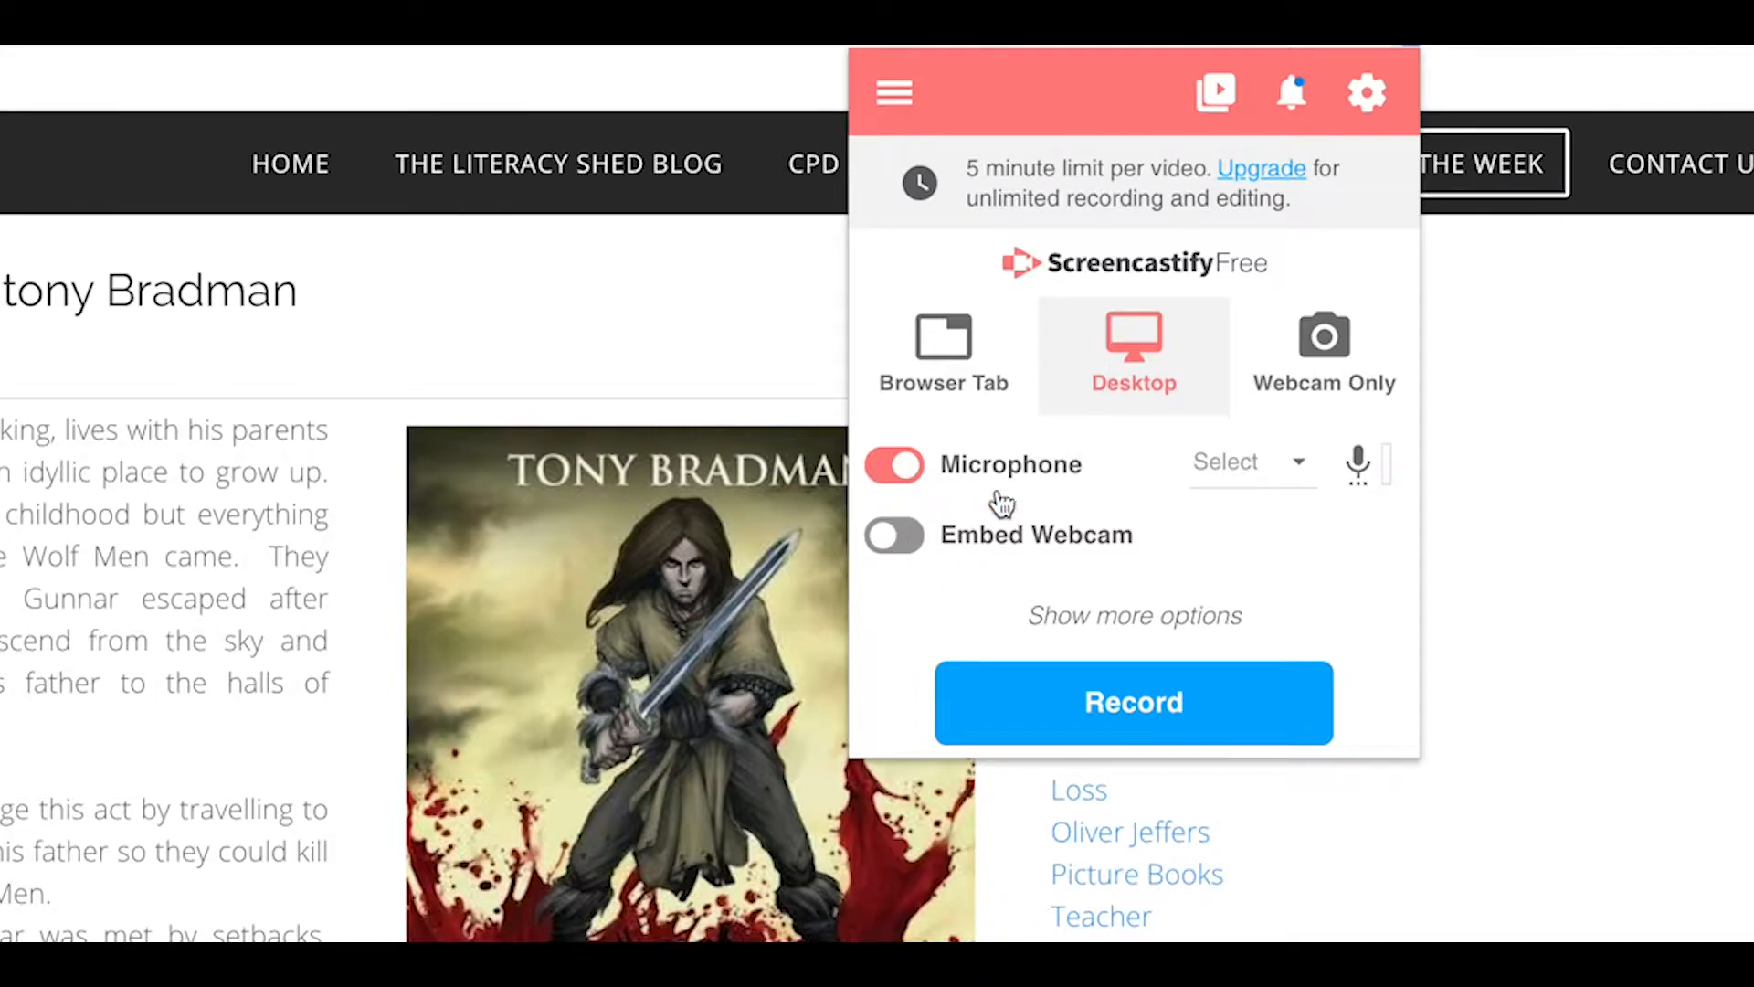
Turn on Embed Webcam for the desktop recording
left_click(904, 536)
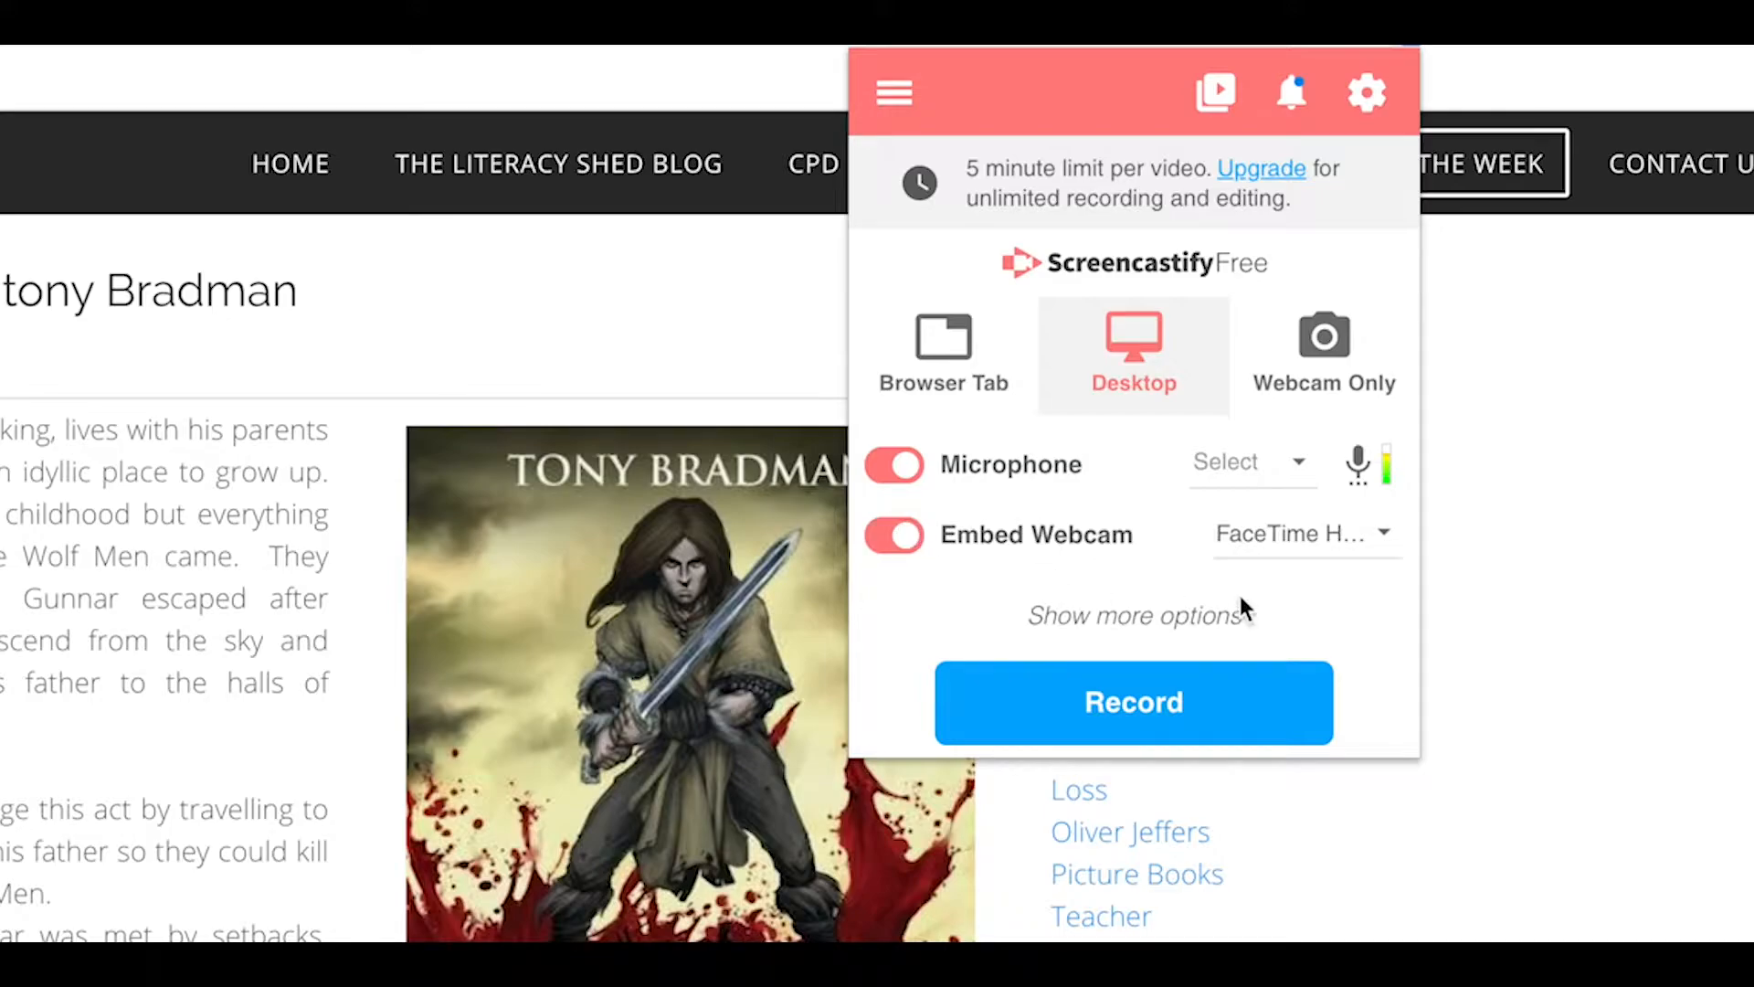
left_click(899, 535)
left_click(911, 537)
Keep the recording countdown at 3 seconds and turn off webcam embedding, leaving the additional options collapsed
left_click(1141, 616)
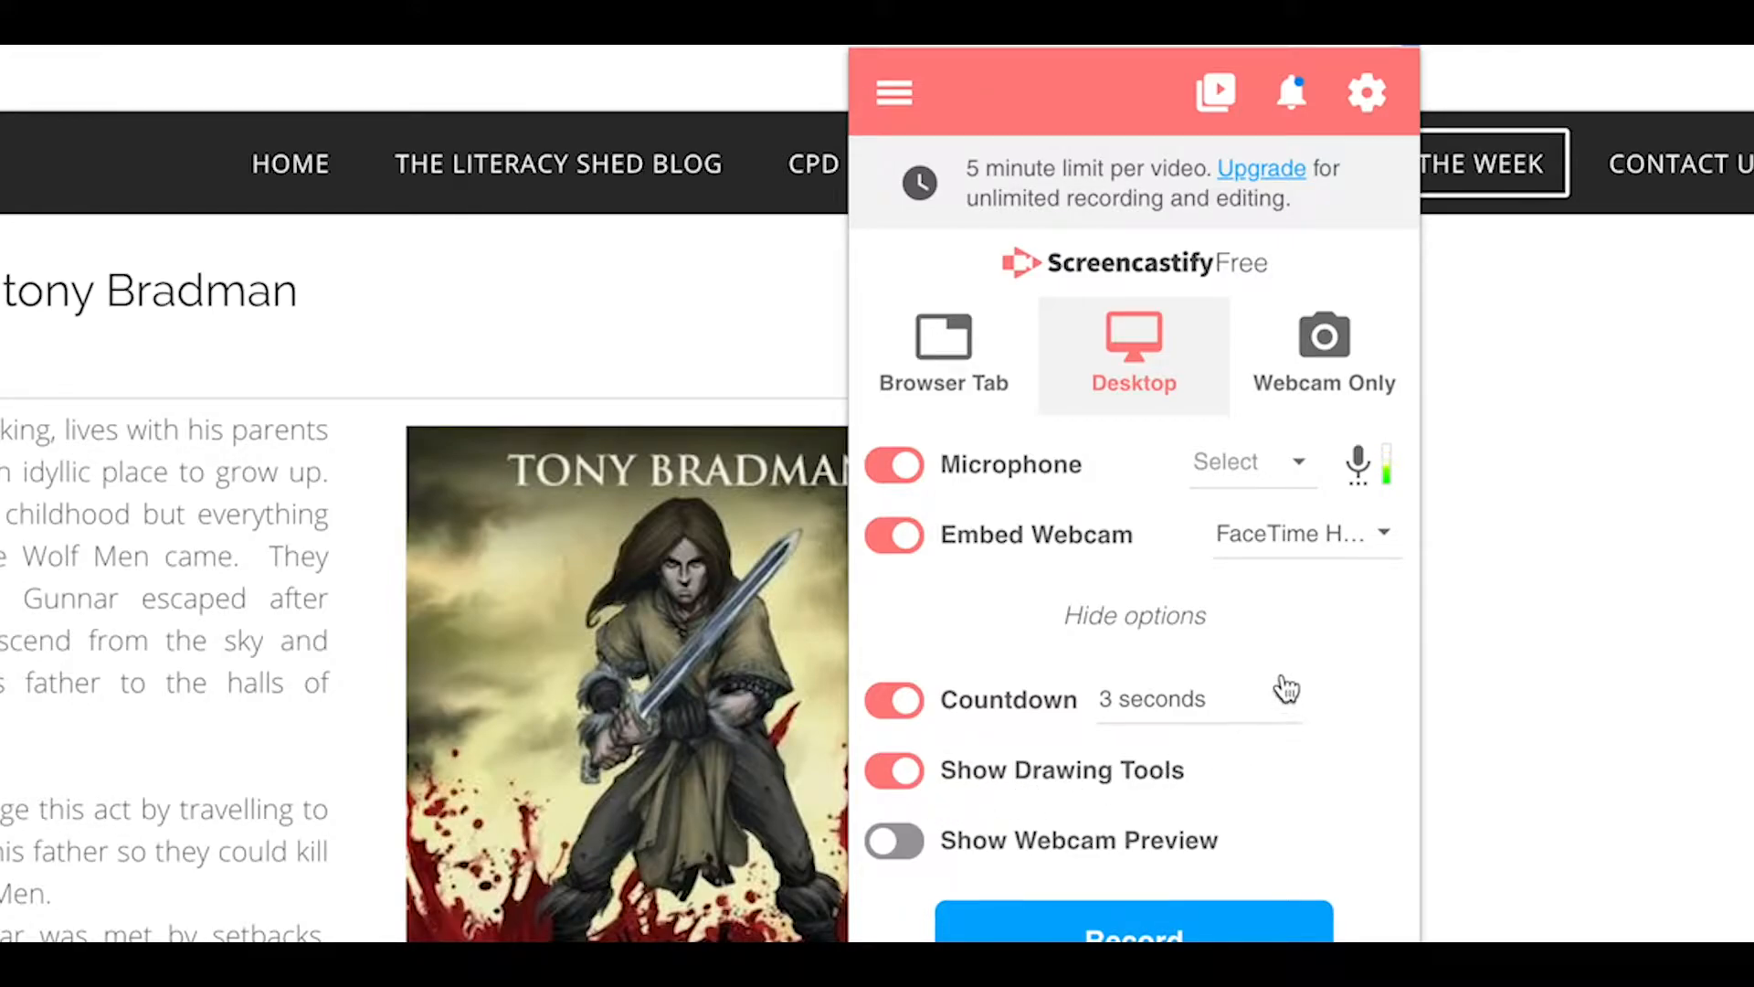
left_click(1287, 710)
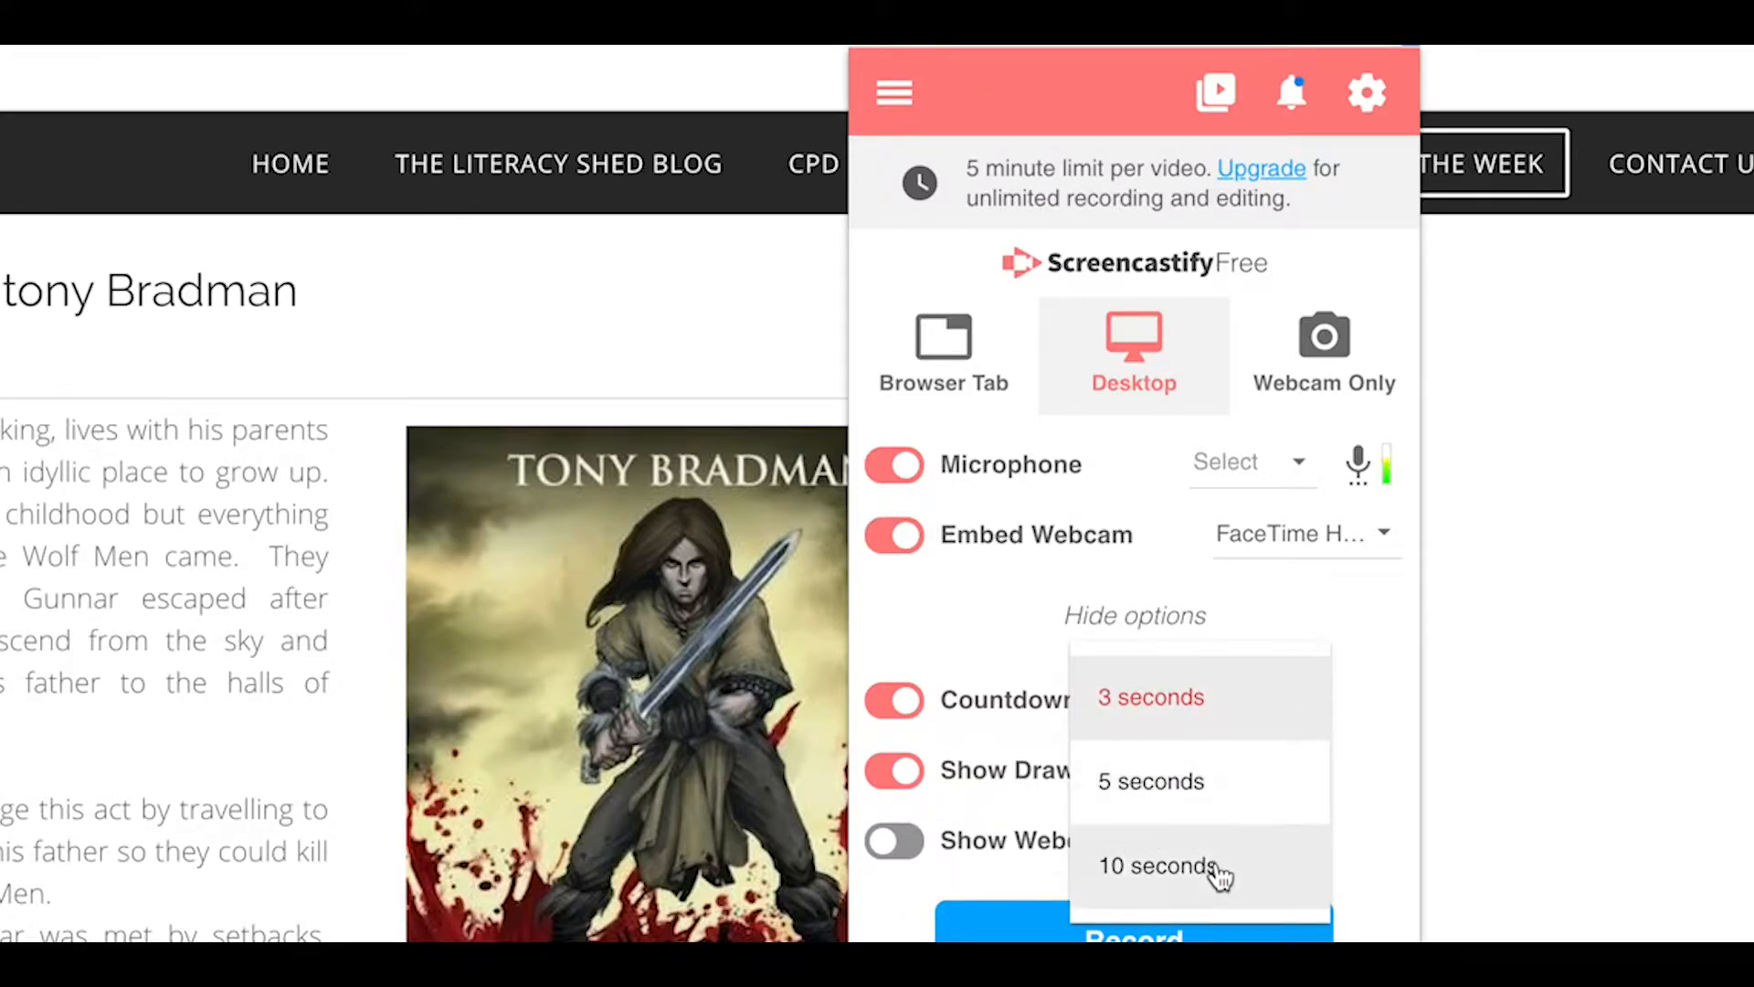
left_click(1197, 706)
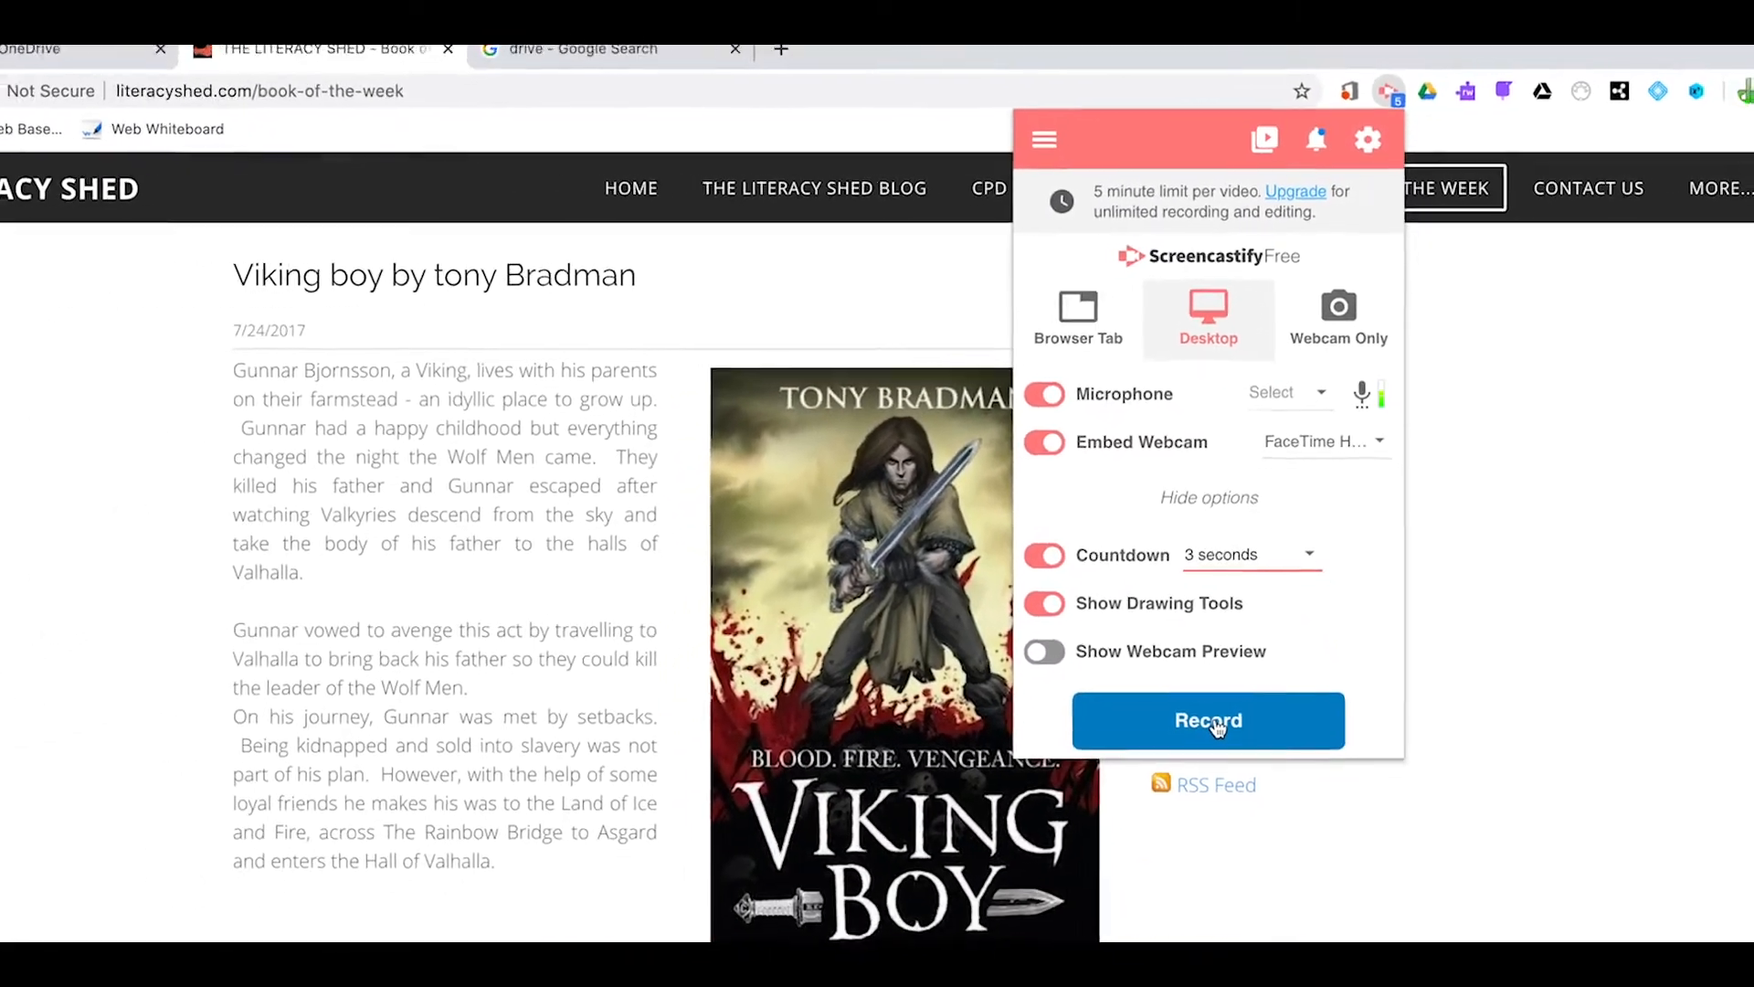
left_click(1039, 442)
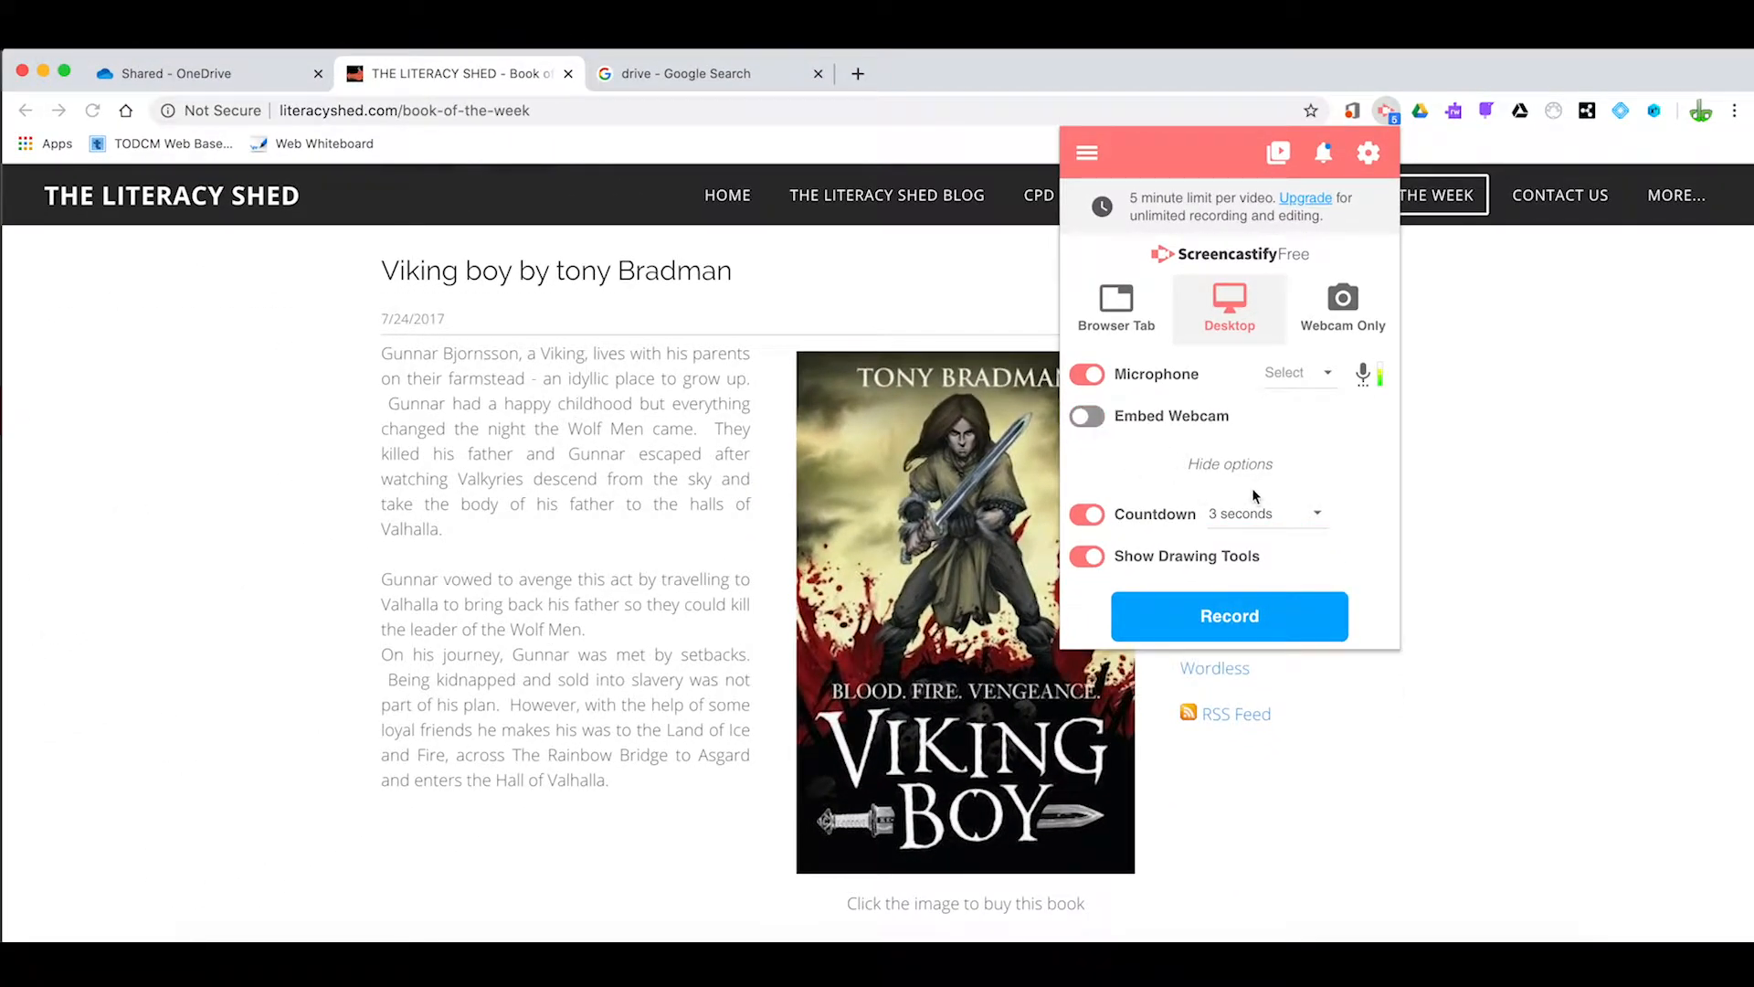
left_click(1322, 467)
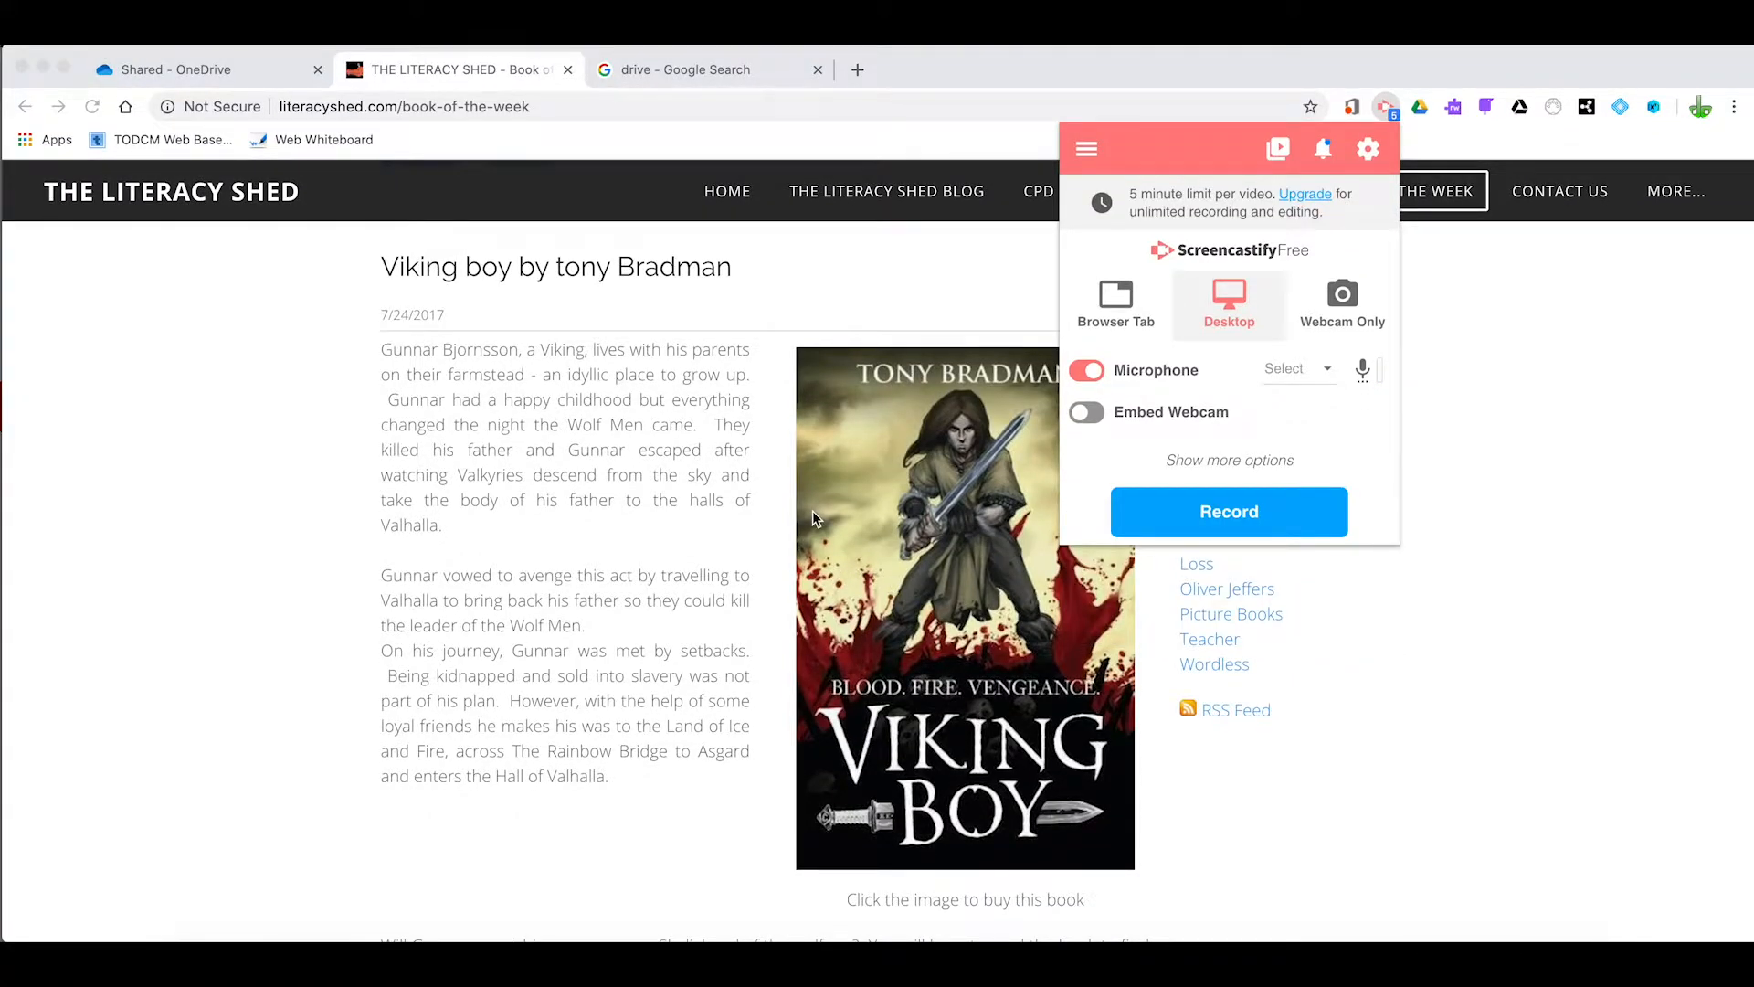
Start the recording and share the entire screen with Screencastify
left_click(1230, 514)
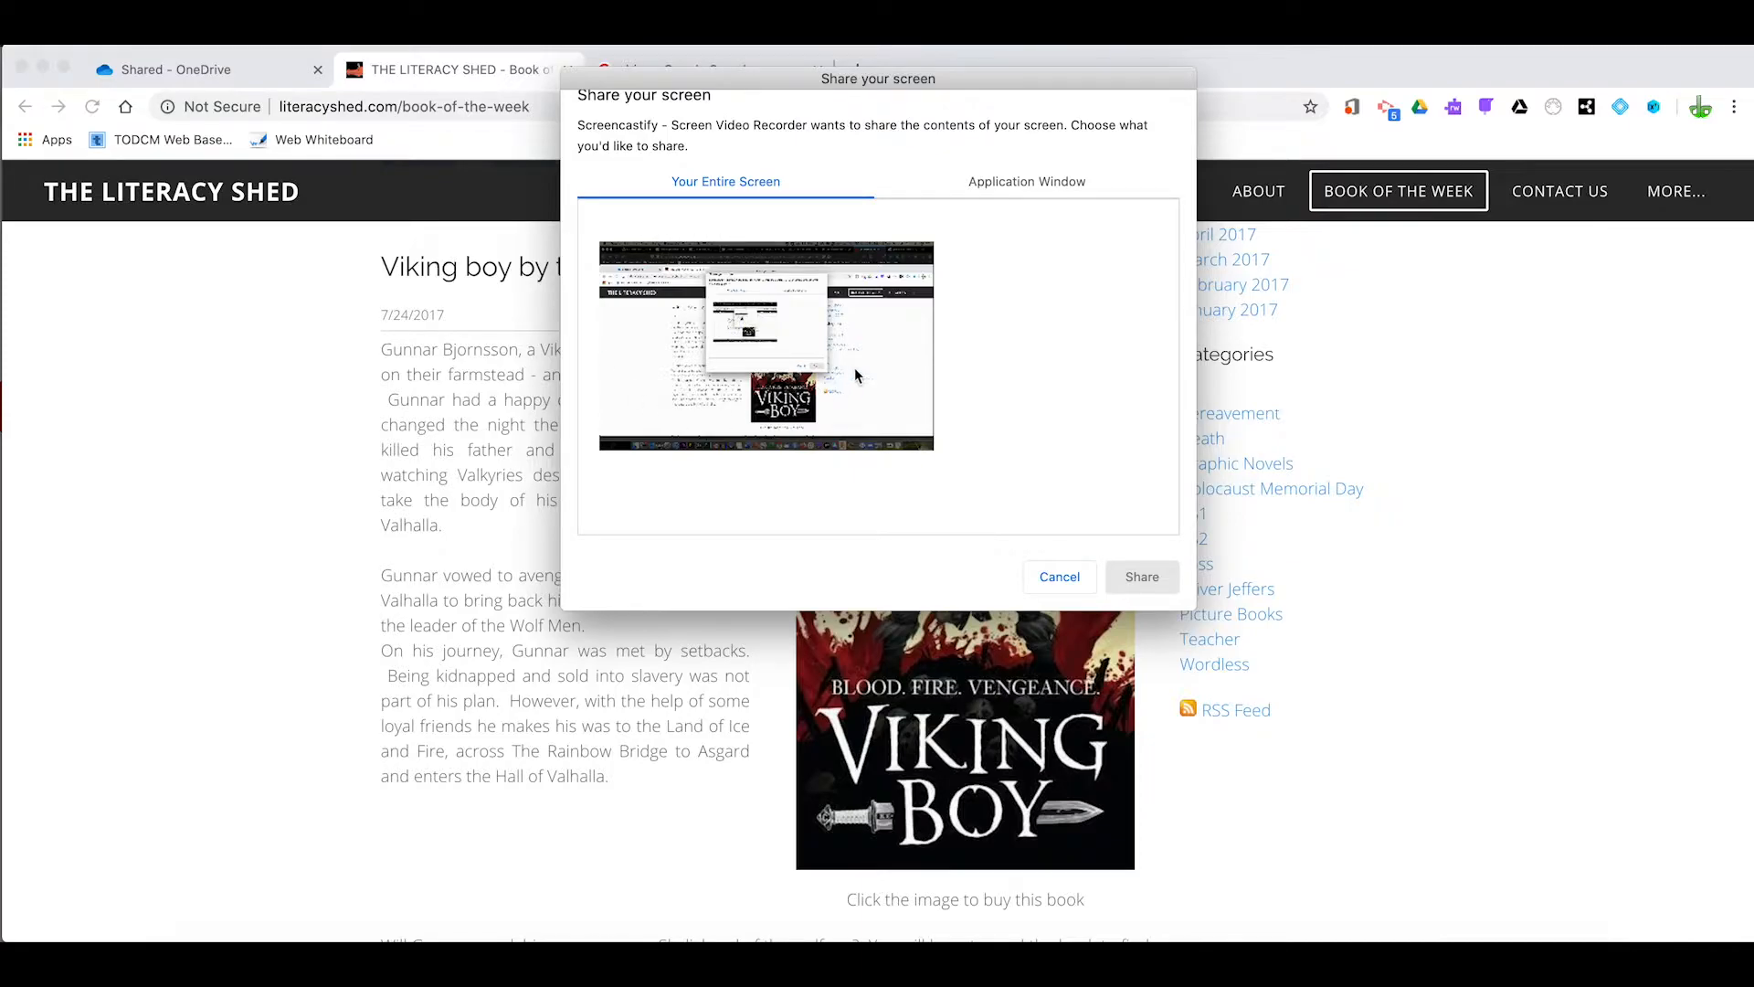
left_click(693, 344)
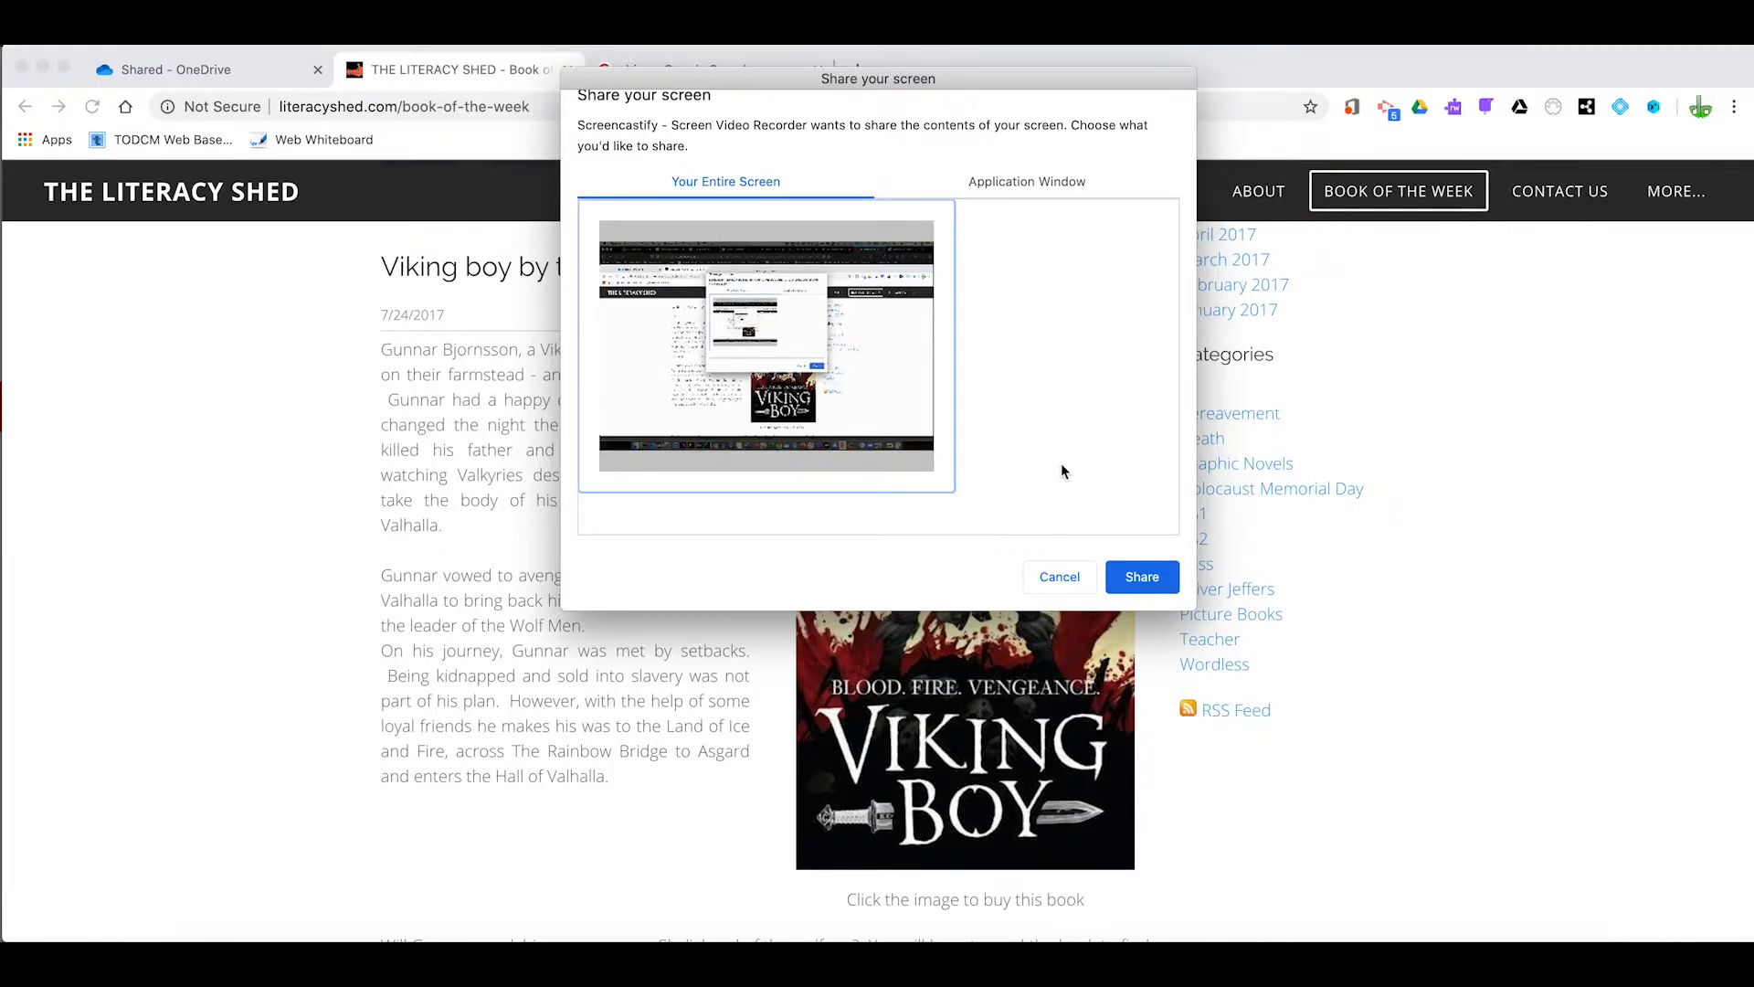
left_click(1143, 580)
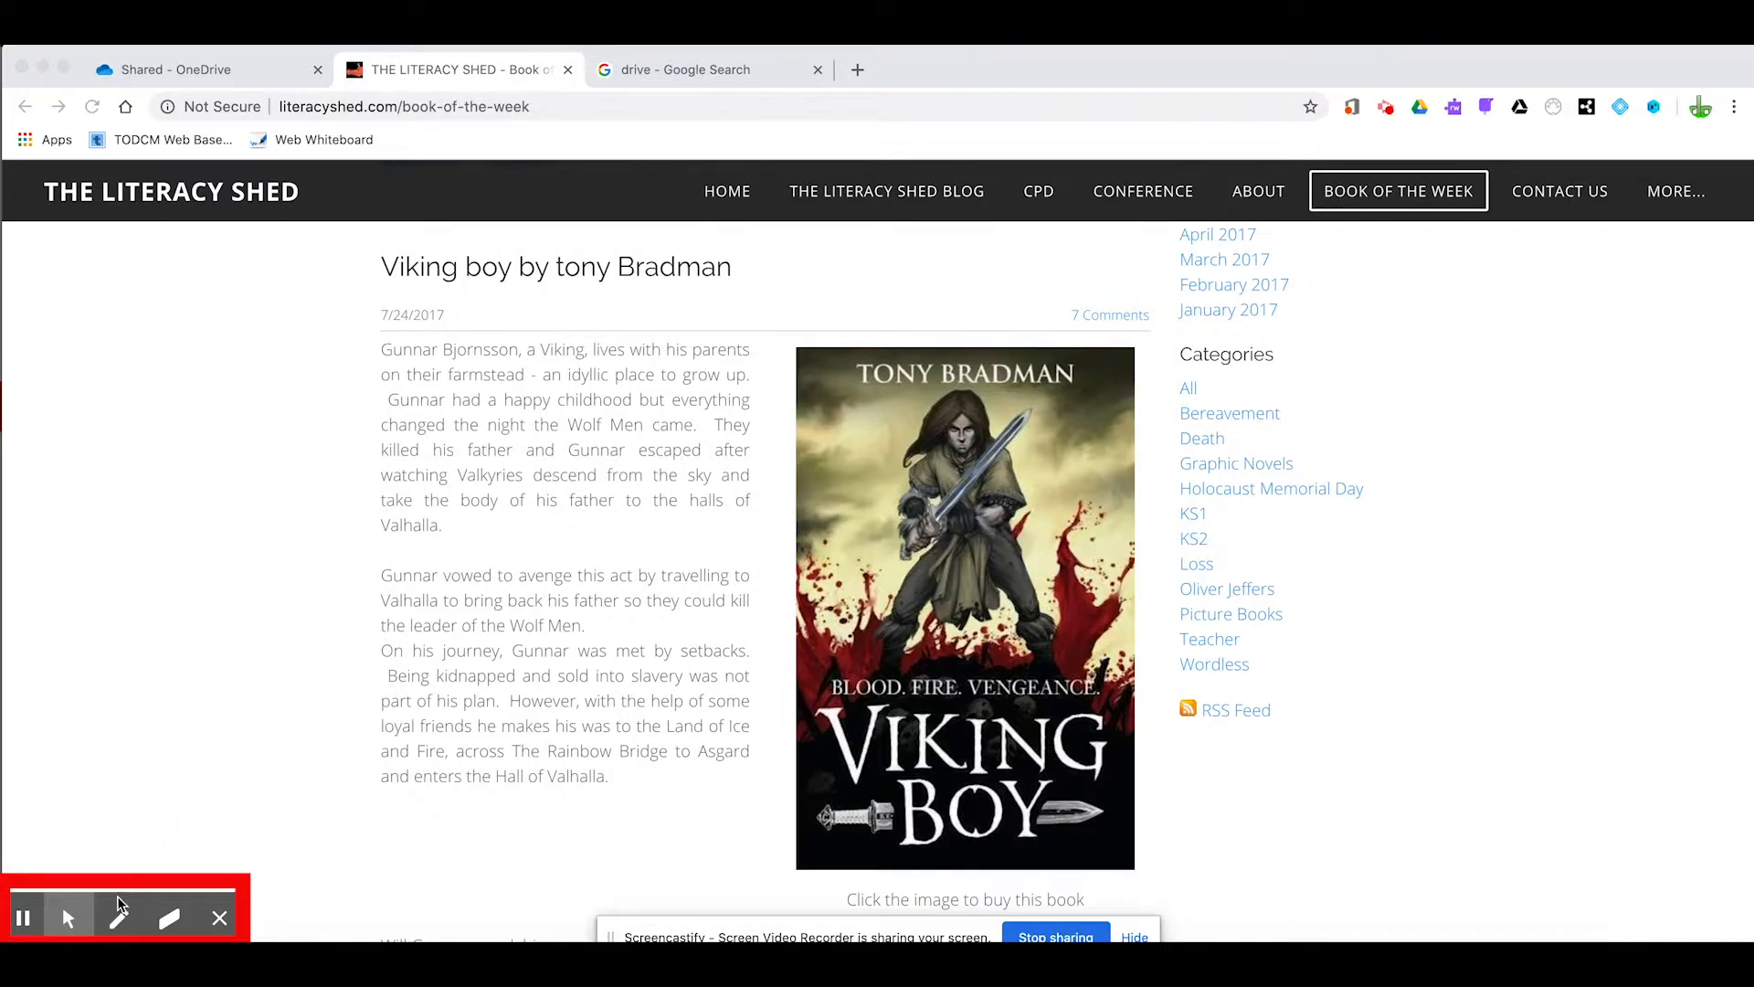
Use the drawing pen in green to underline the opening words of the first and third lines of the first paragraph
left_click(120, 921)
left_click(120, 923)
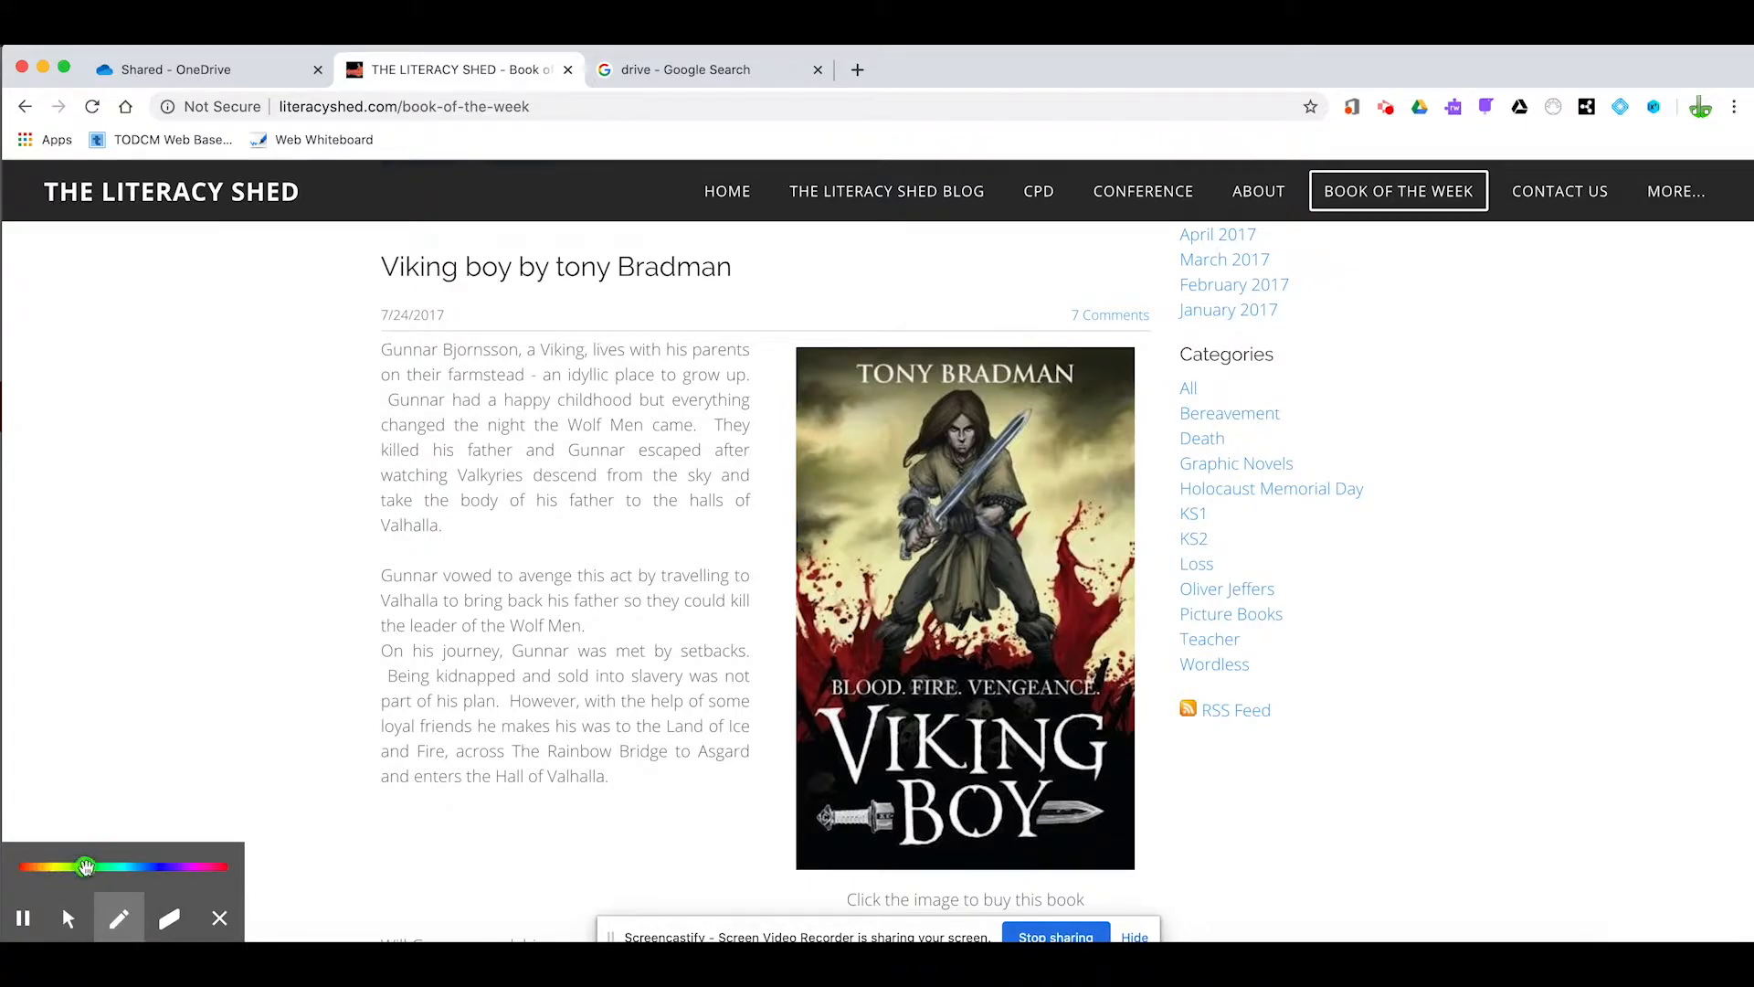
left_click_drag(383, 363, 535, 362)
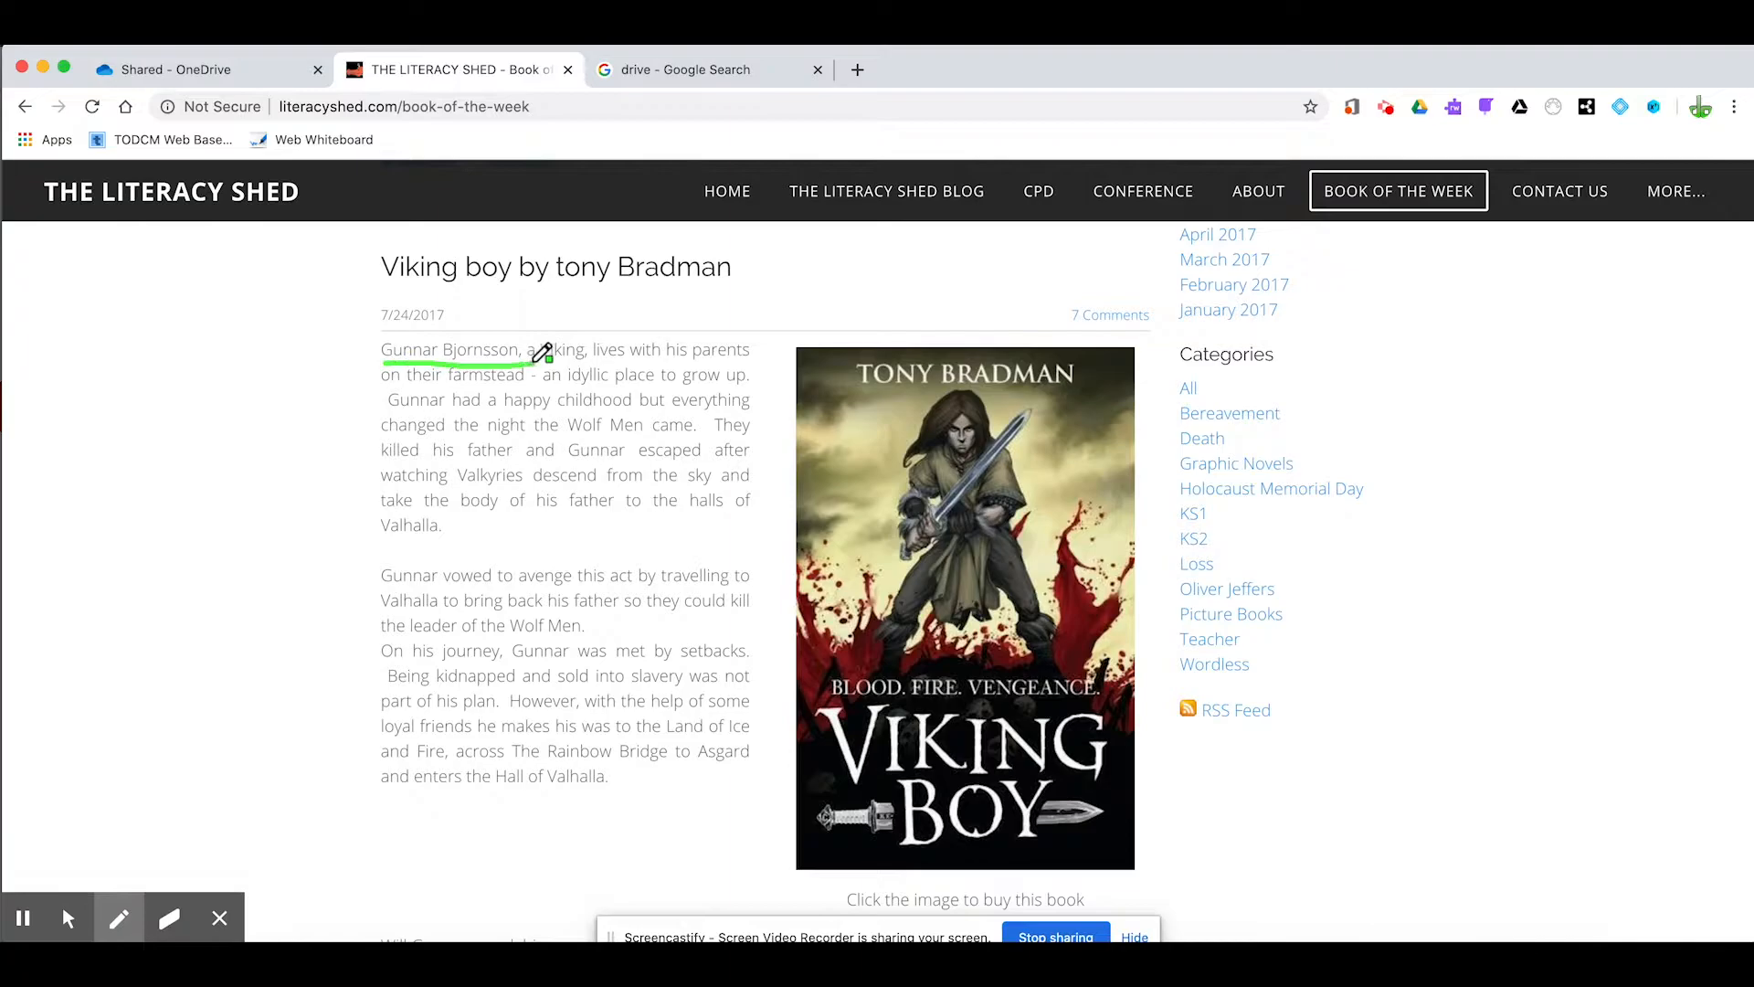
left_click_drag(384, 413, 550, 409)
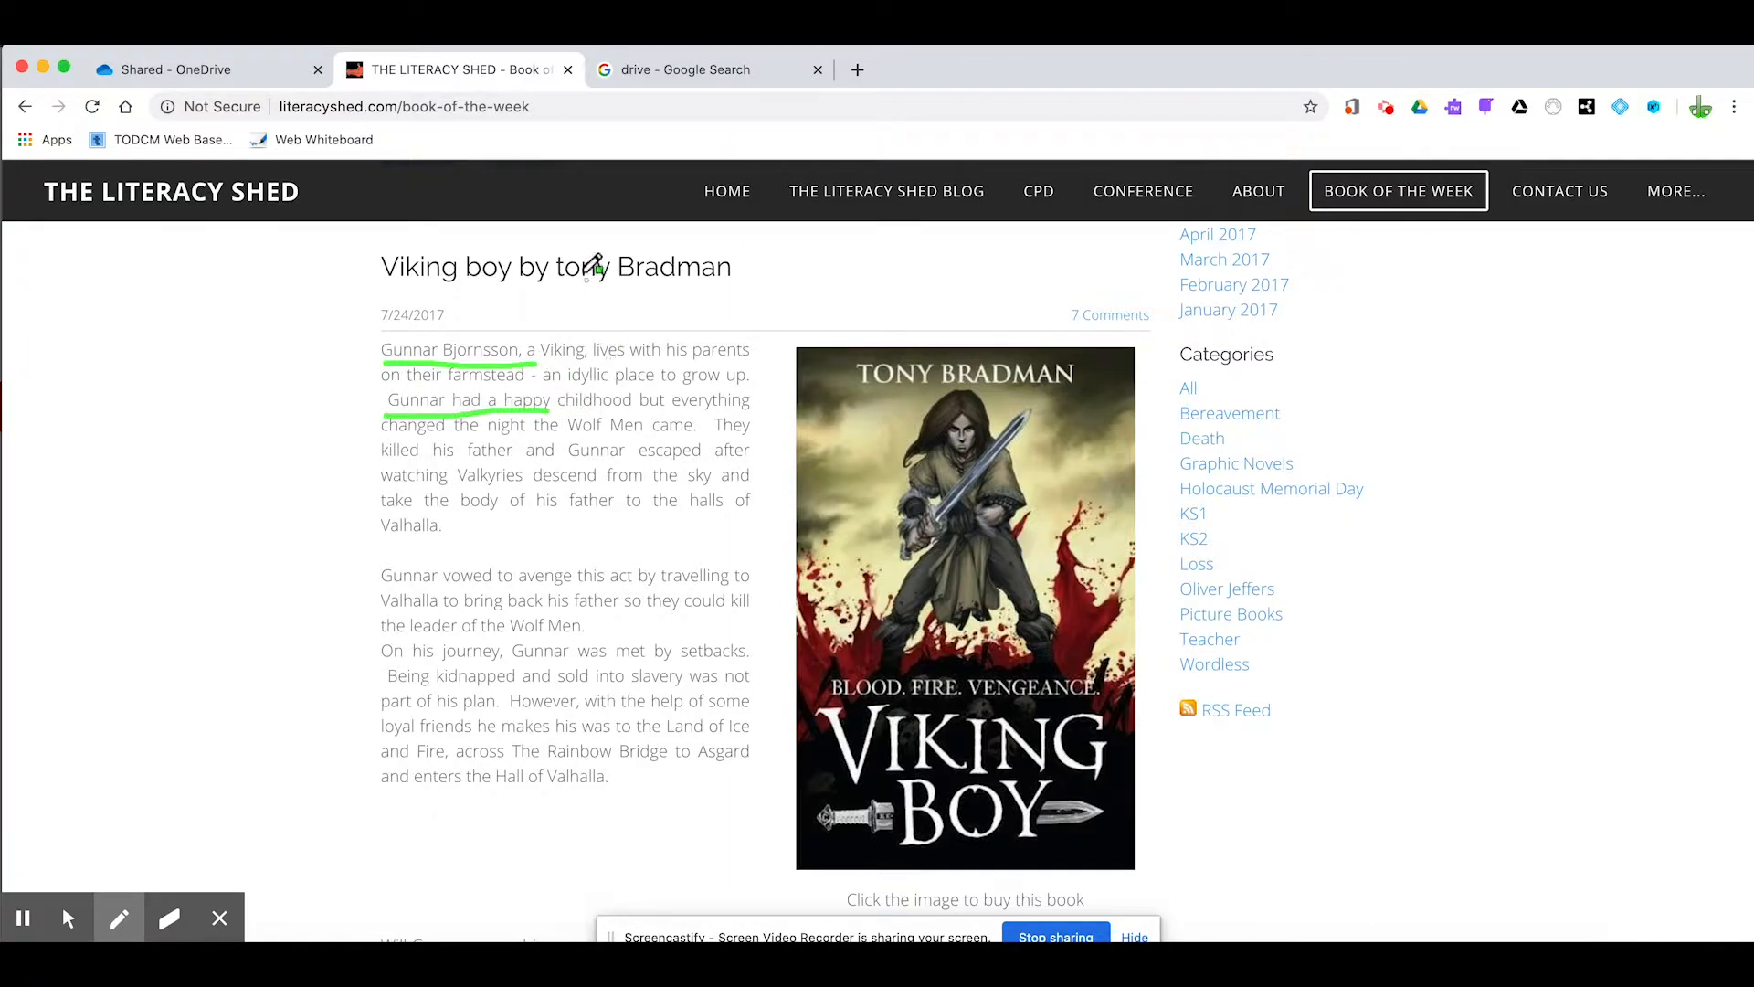
Circle the lowercase "t" in the article heading, write a capital "T" below it, and outline the book cover in green
mouse_move(560, 243)
left_mouse_down()
mouse_move(569, 288)
mouse_move(578, 245)
left_mouse_up()
mouse_move(554, 306)
left_mouse_down()
mouse_move(604, 306)
mouse_move(580, 332)
left_mouse_up()
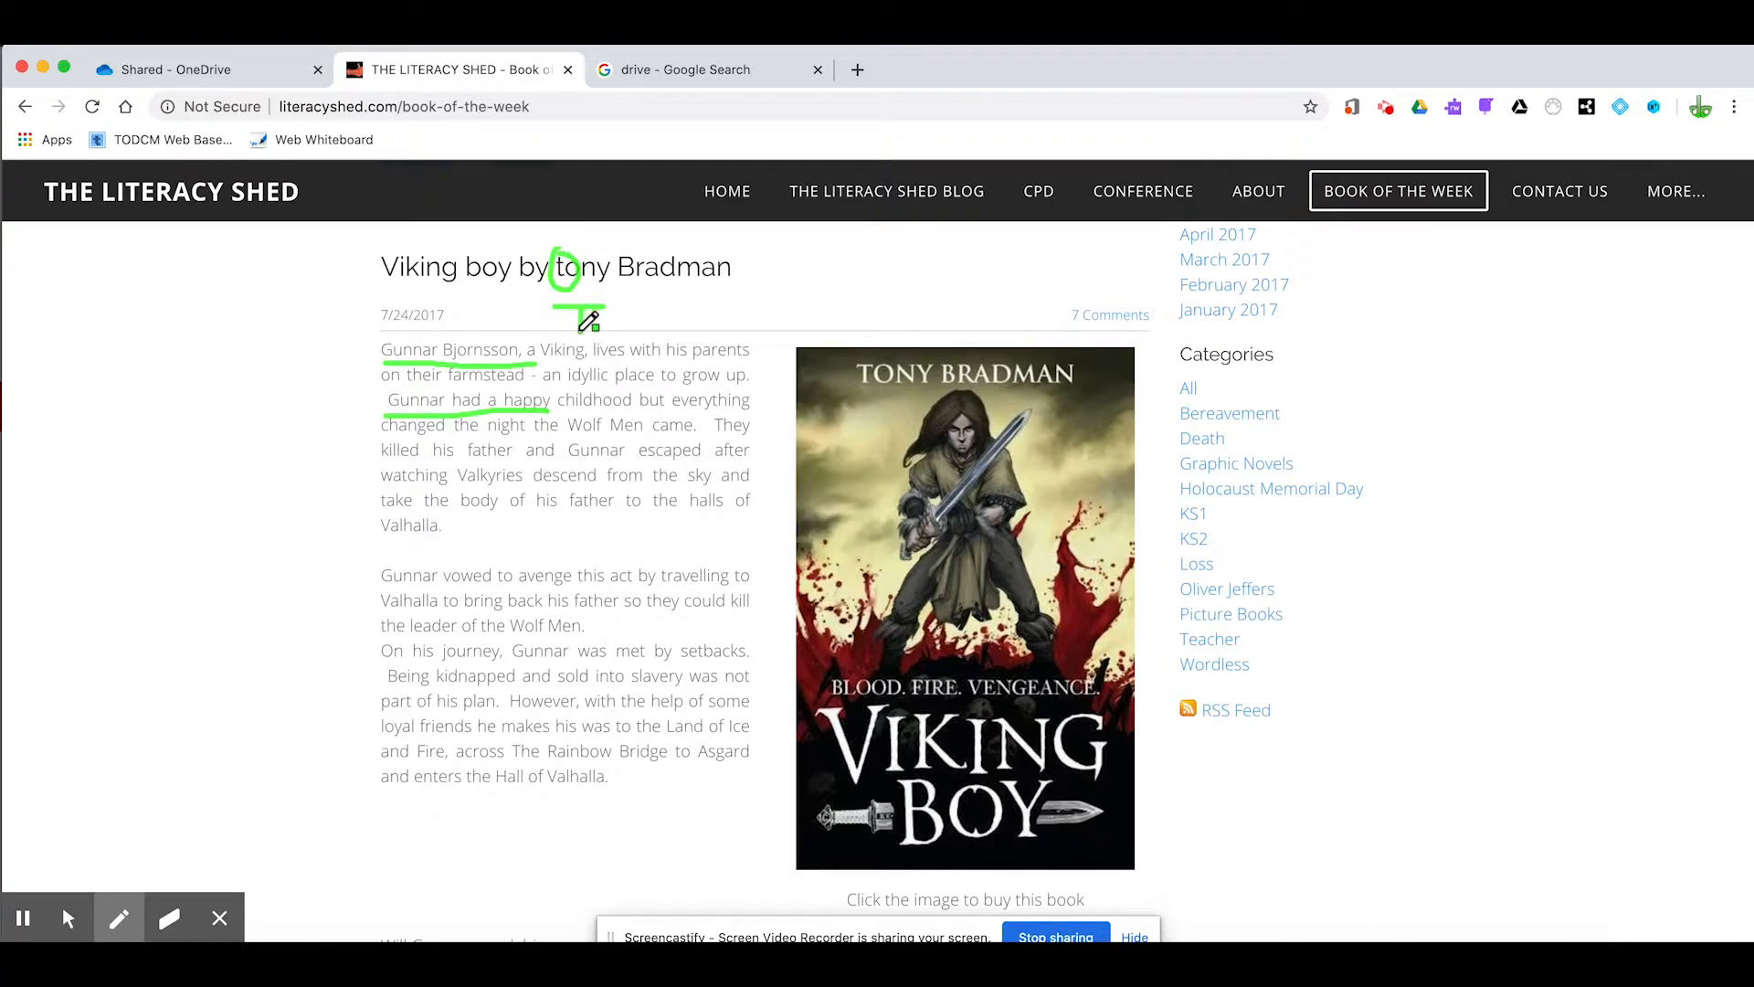
mouse_move(801, 345)
left_mouse_down()
mouse_move(1161, 342)
mouse_move(1182, 577)
mouse_move(1155, 916)
mouse_move(897, 919)
mouse_move(751, 888)
mouse_move(740, 639)
mouse_move(800, 349)
left_mouse_up()
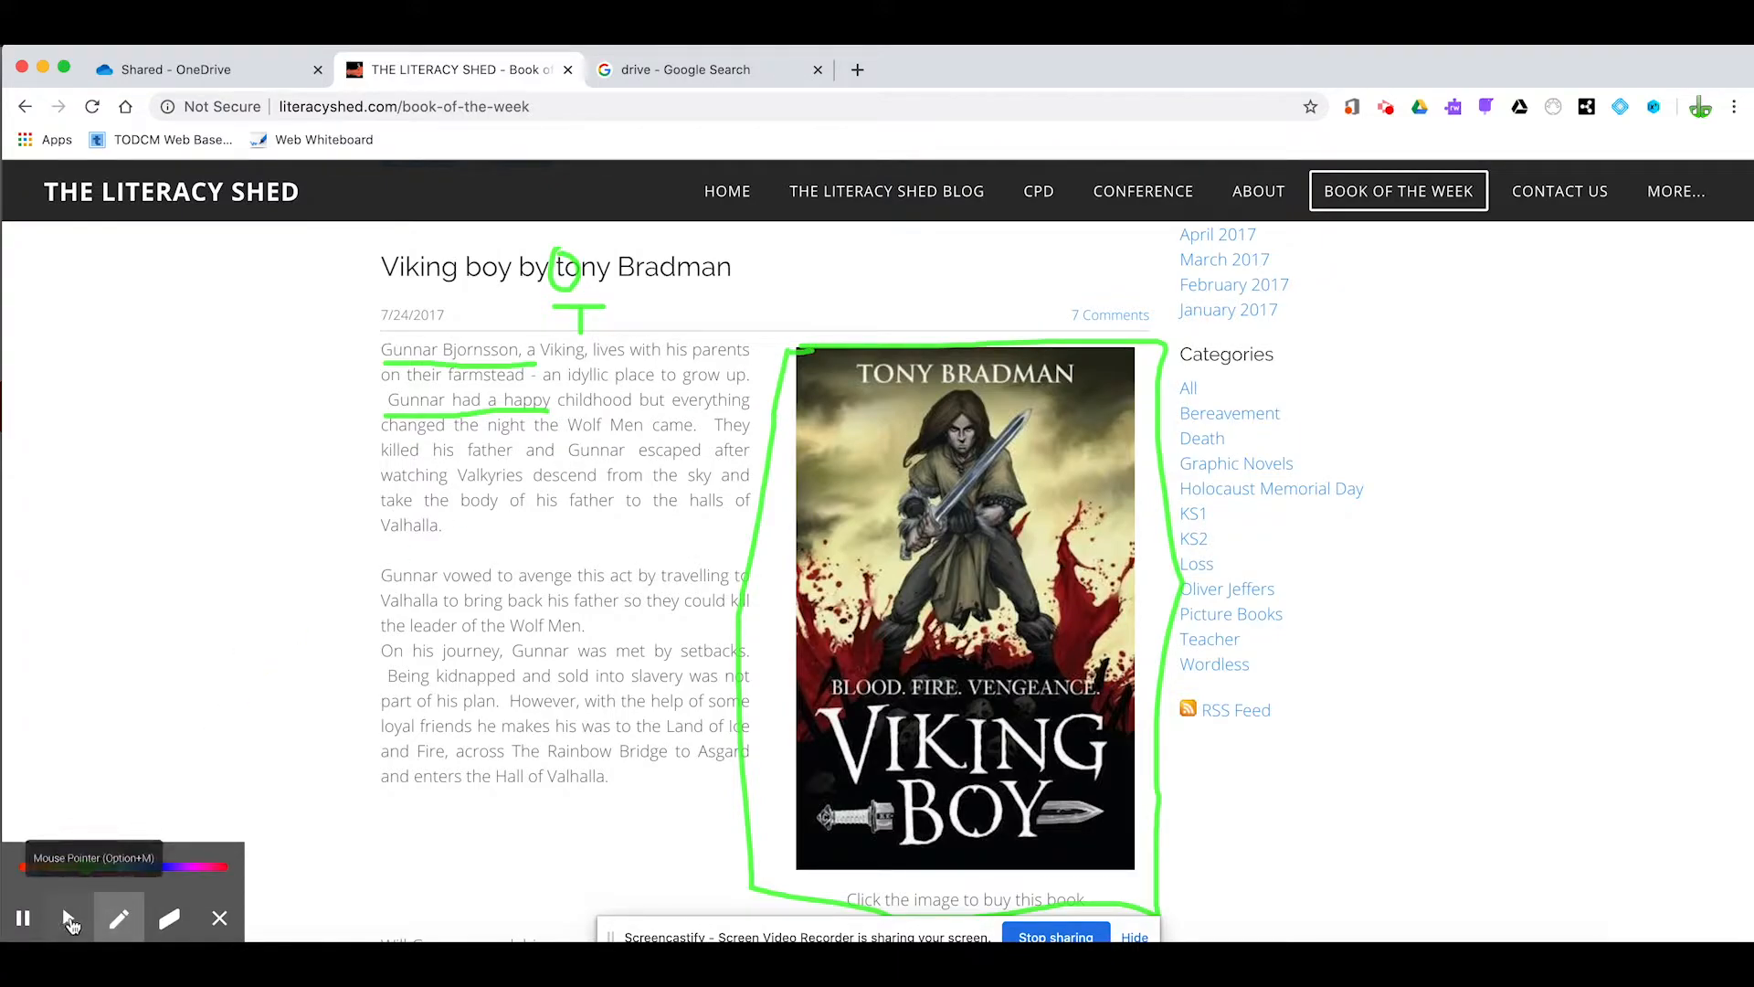
Switch to the mouse pointer and select short phrases in the article text, ending with the one starting "Being kidnapped and sold into"
left_click(70, 918)
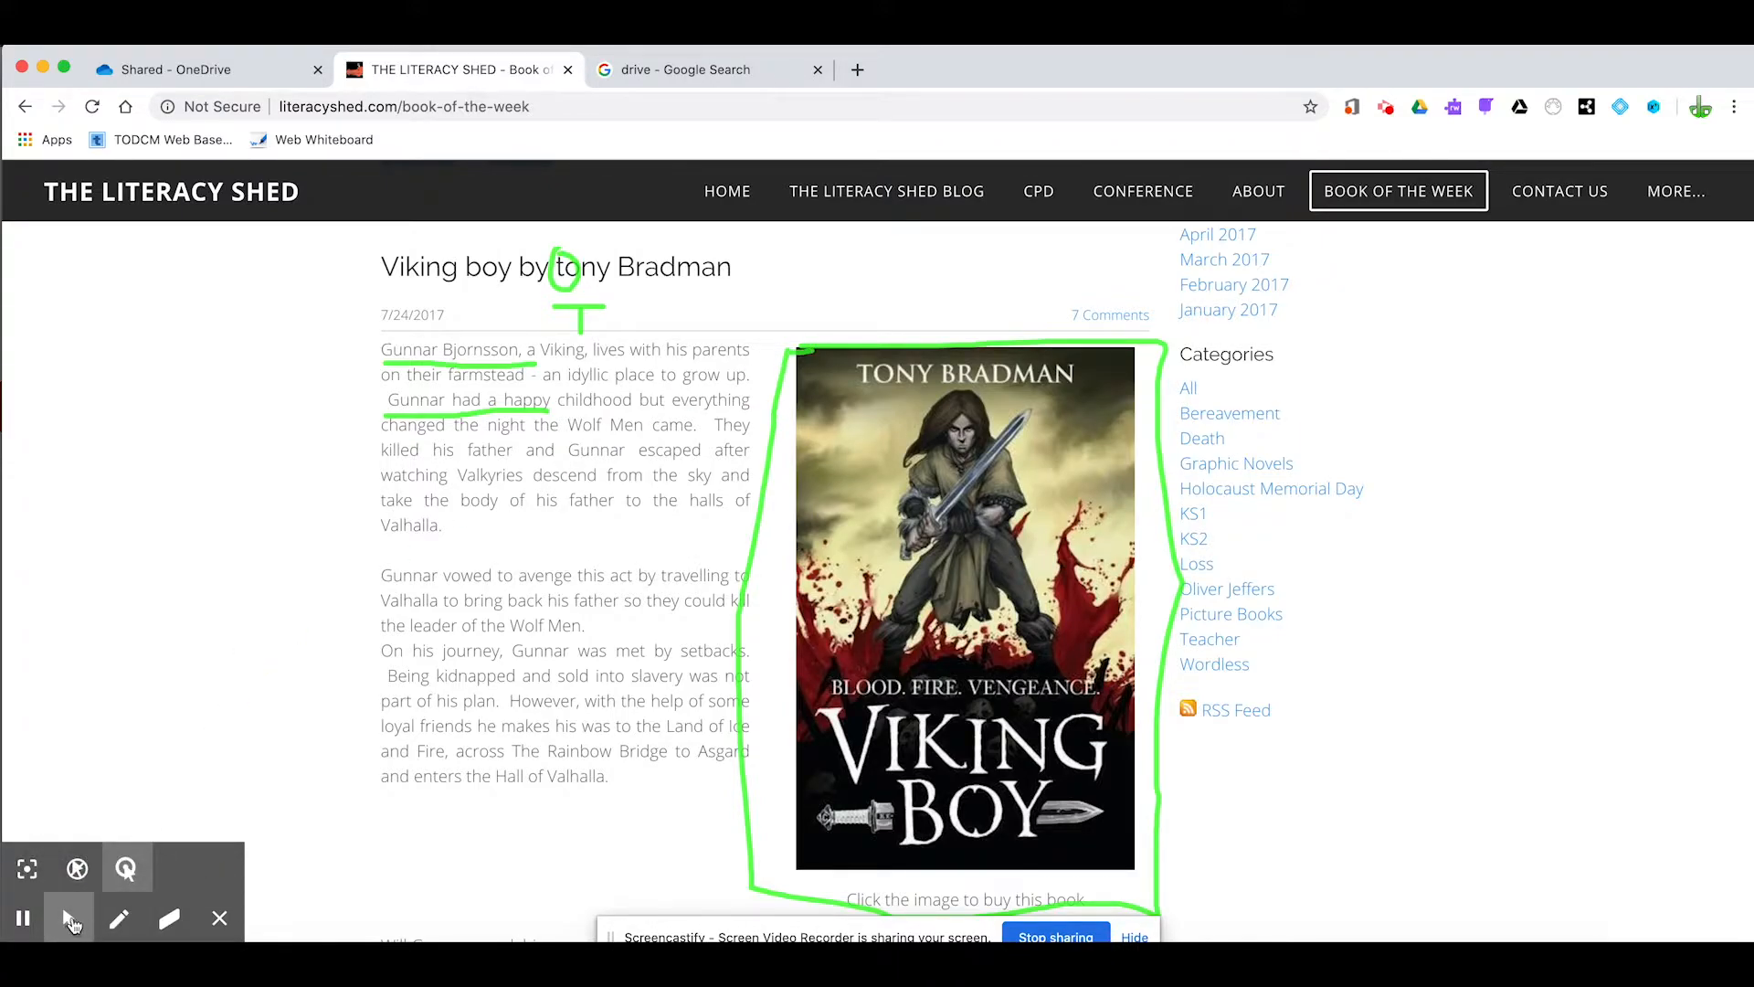
left_click_drag(381, 575, 594, 576)
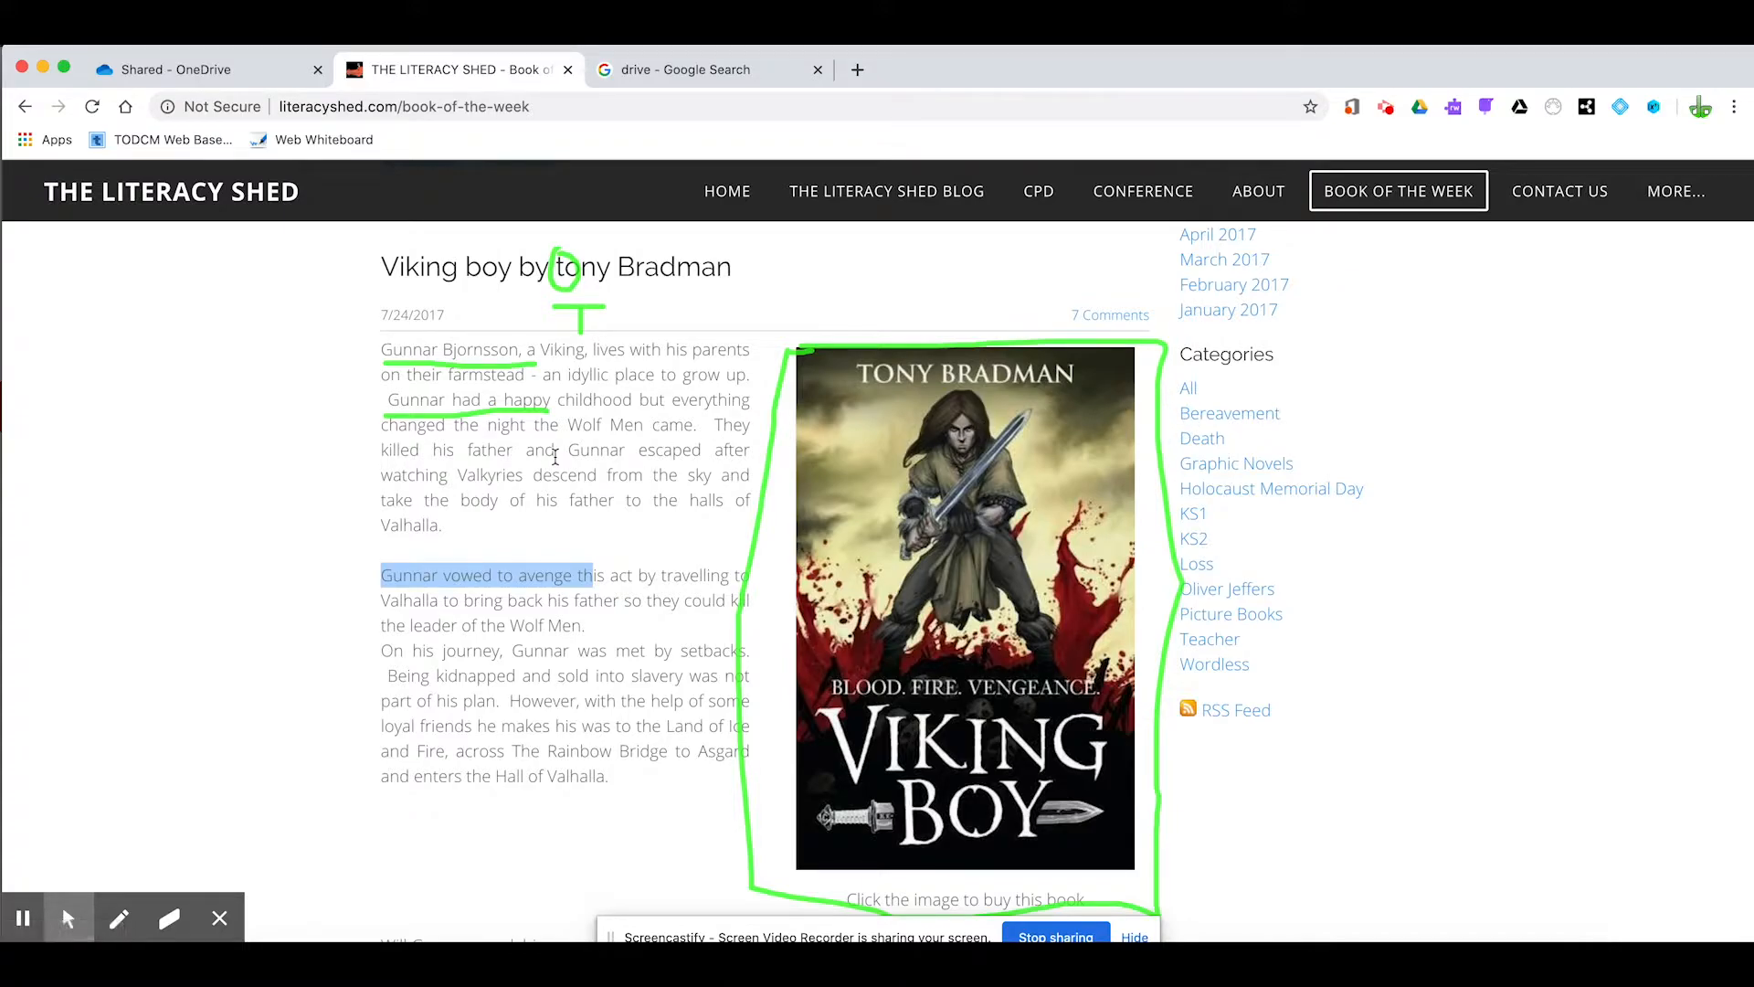
left_click_drag(525, 451, 701, 450)
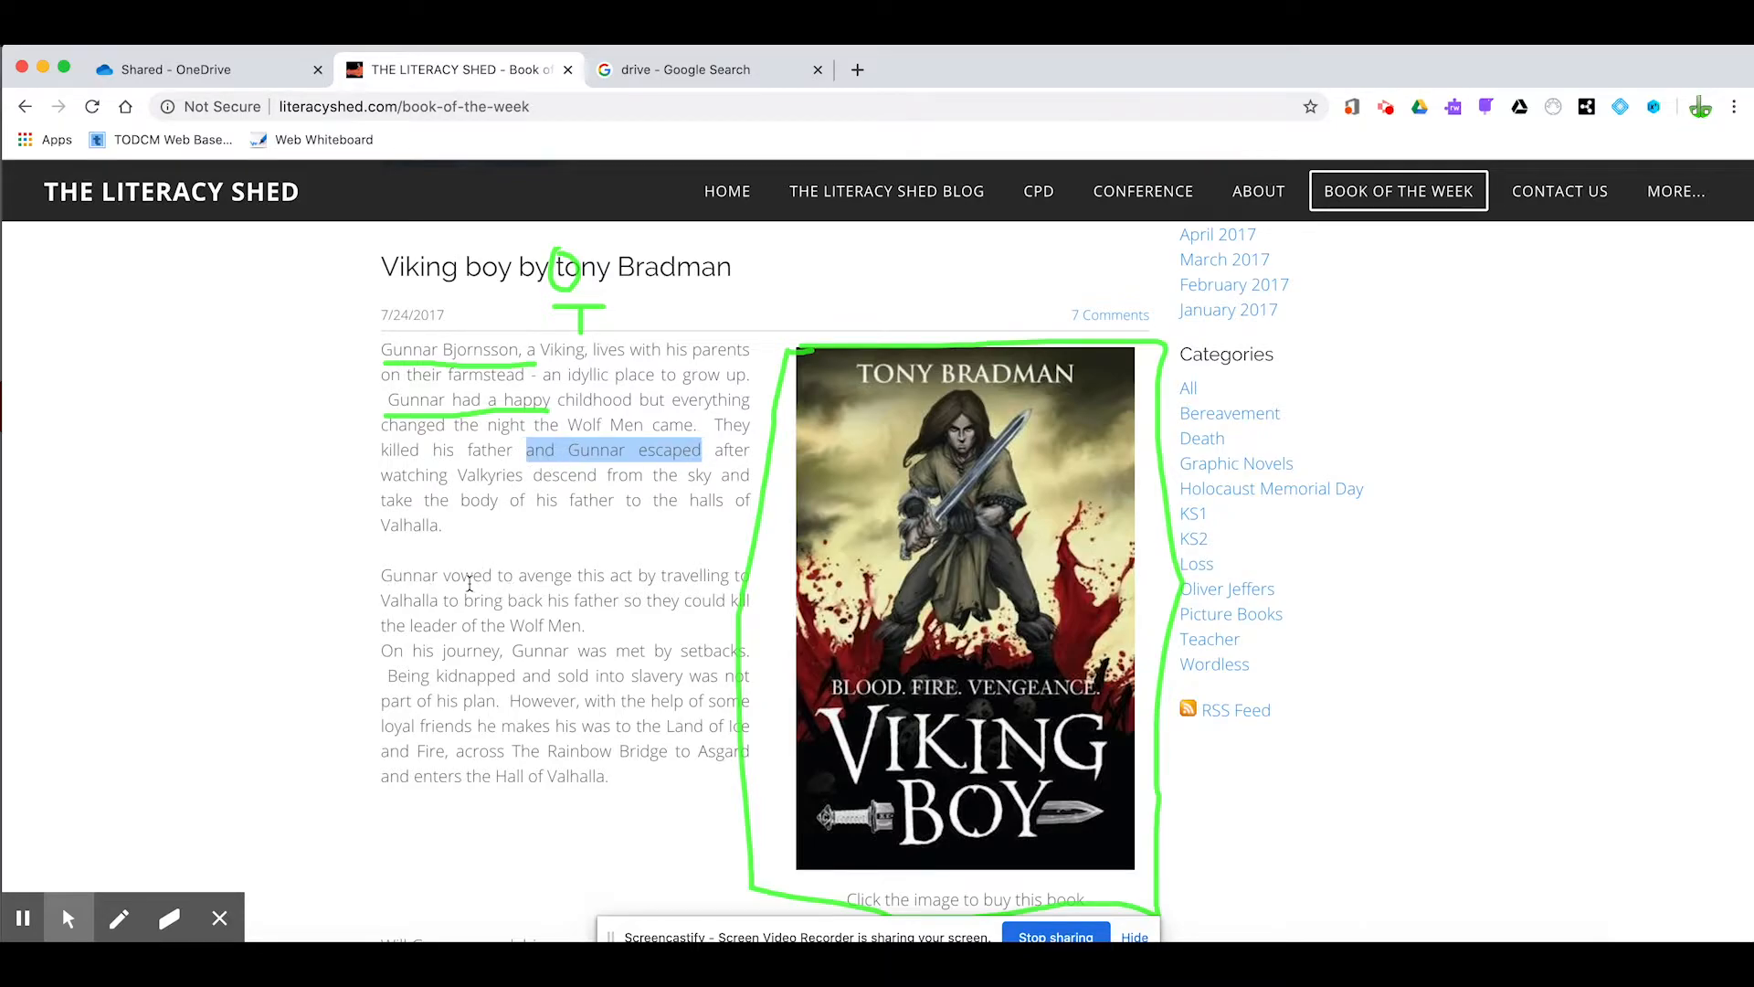
left_click_drag(388, 681, 638, 672)
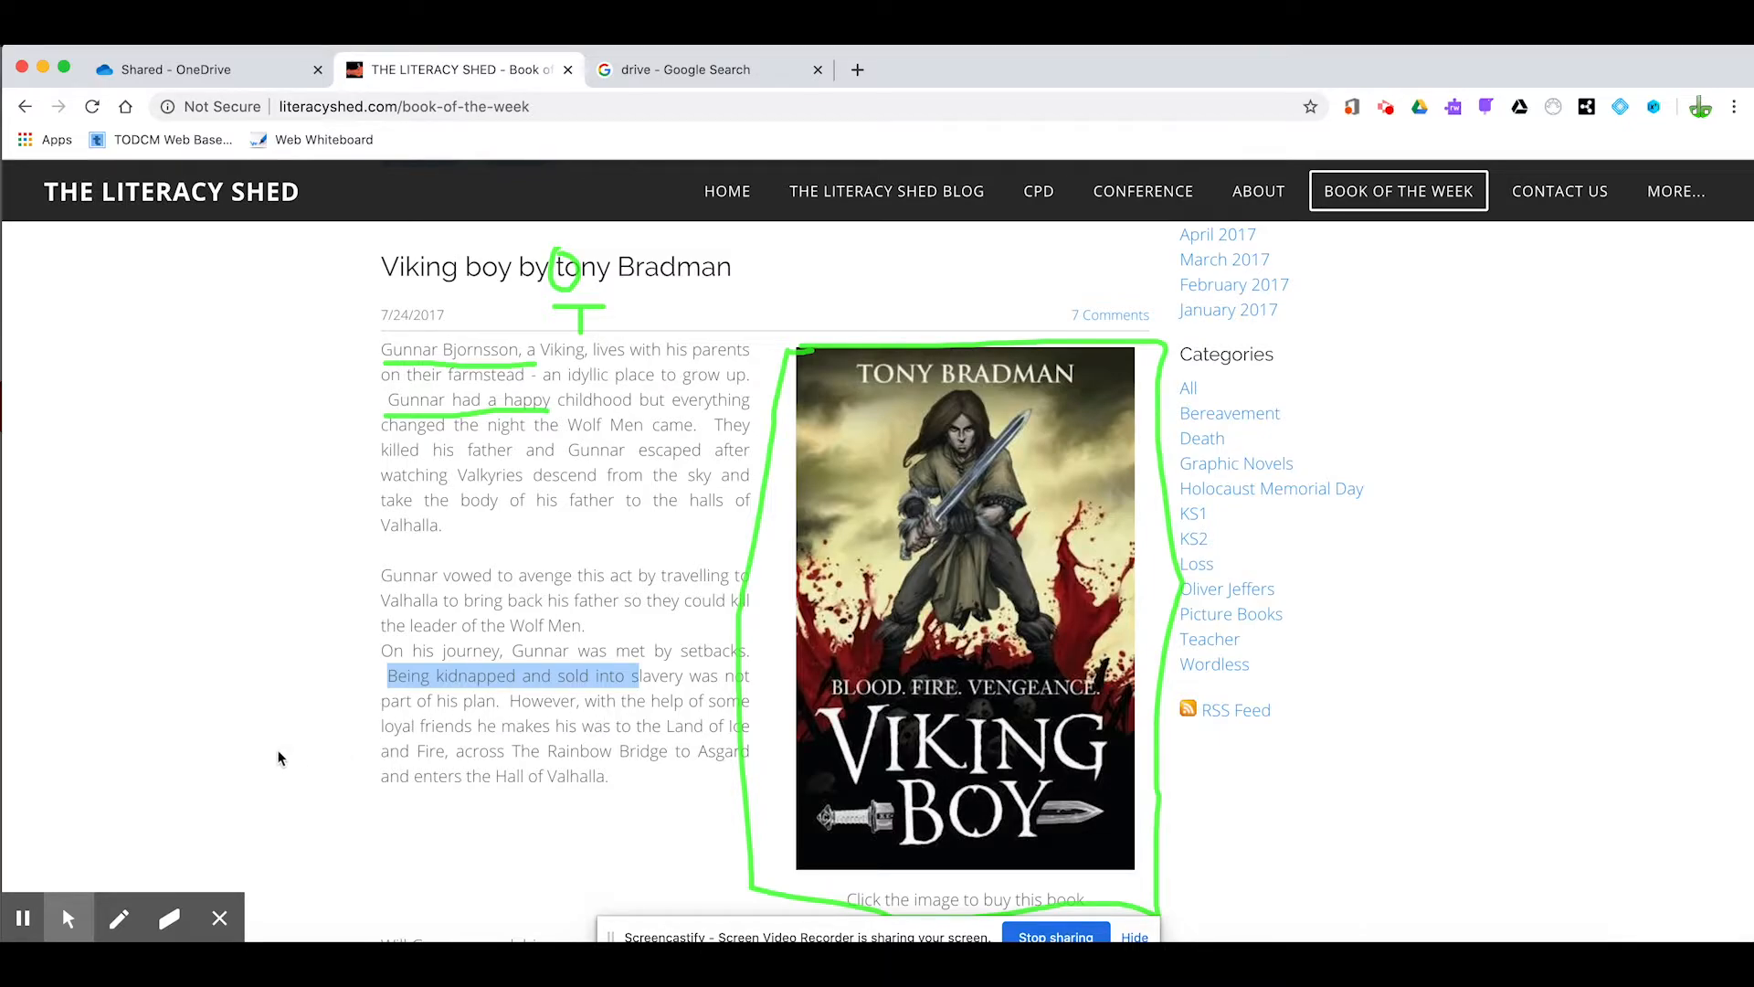
Spotlight parts of the page with Focus Mouse and switch the effect off again
mouse_move(65, 920)
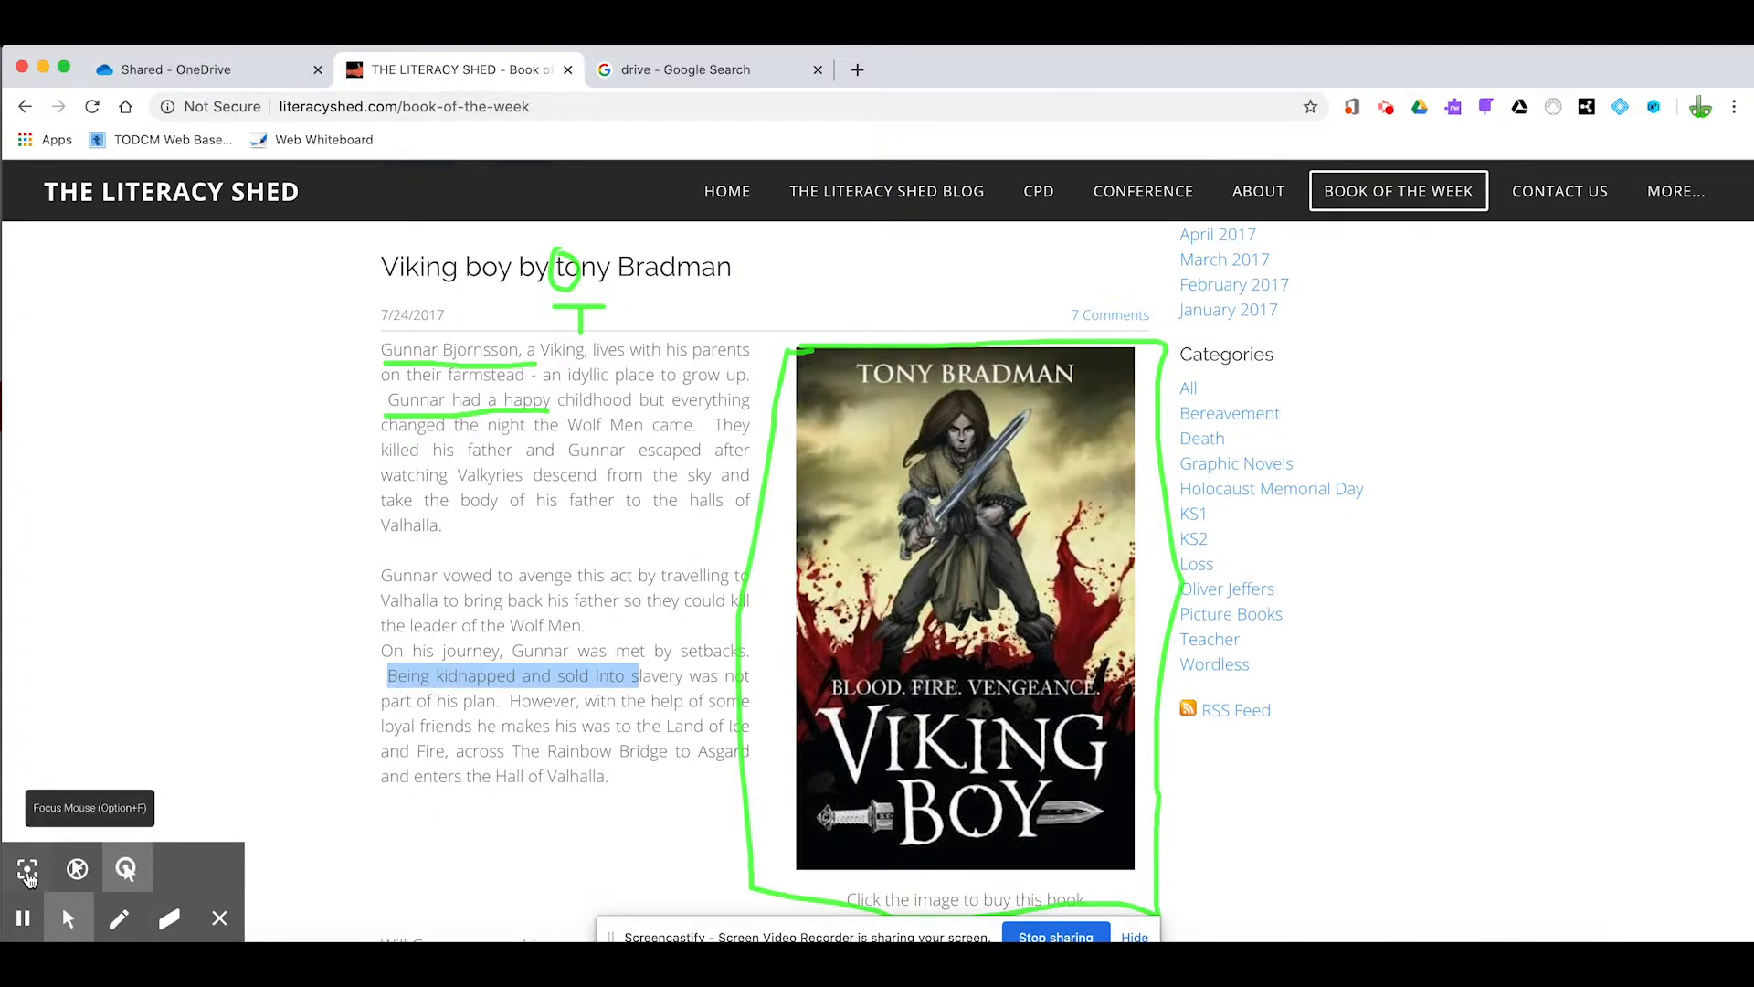
left_click(27, 870)
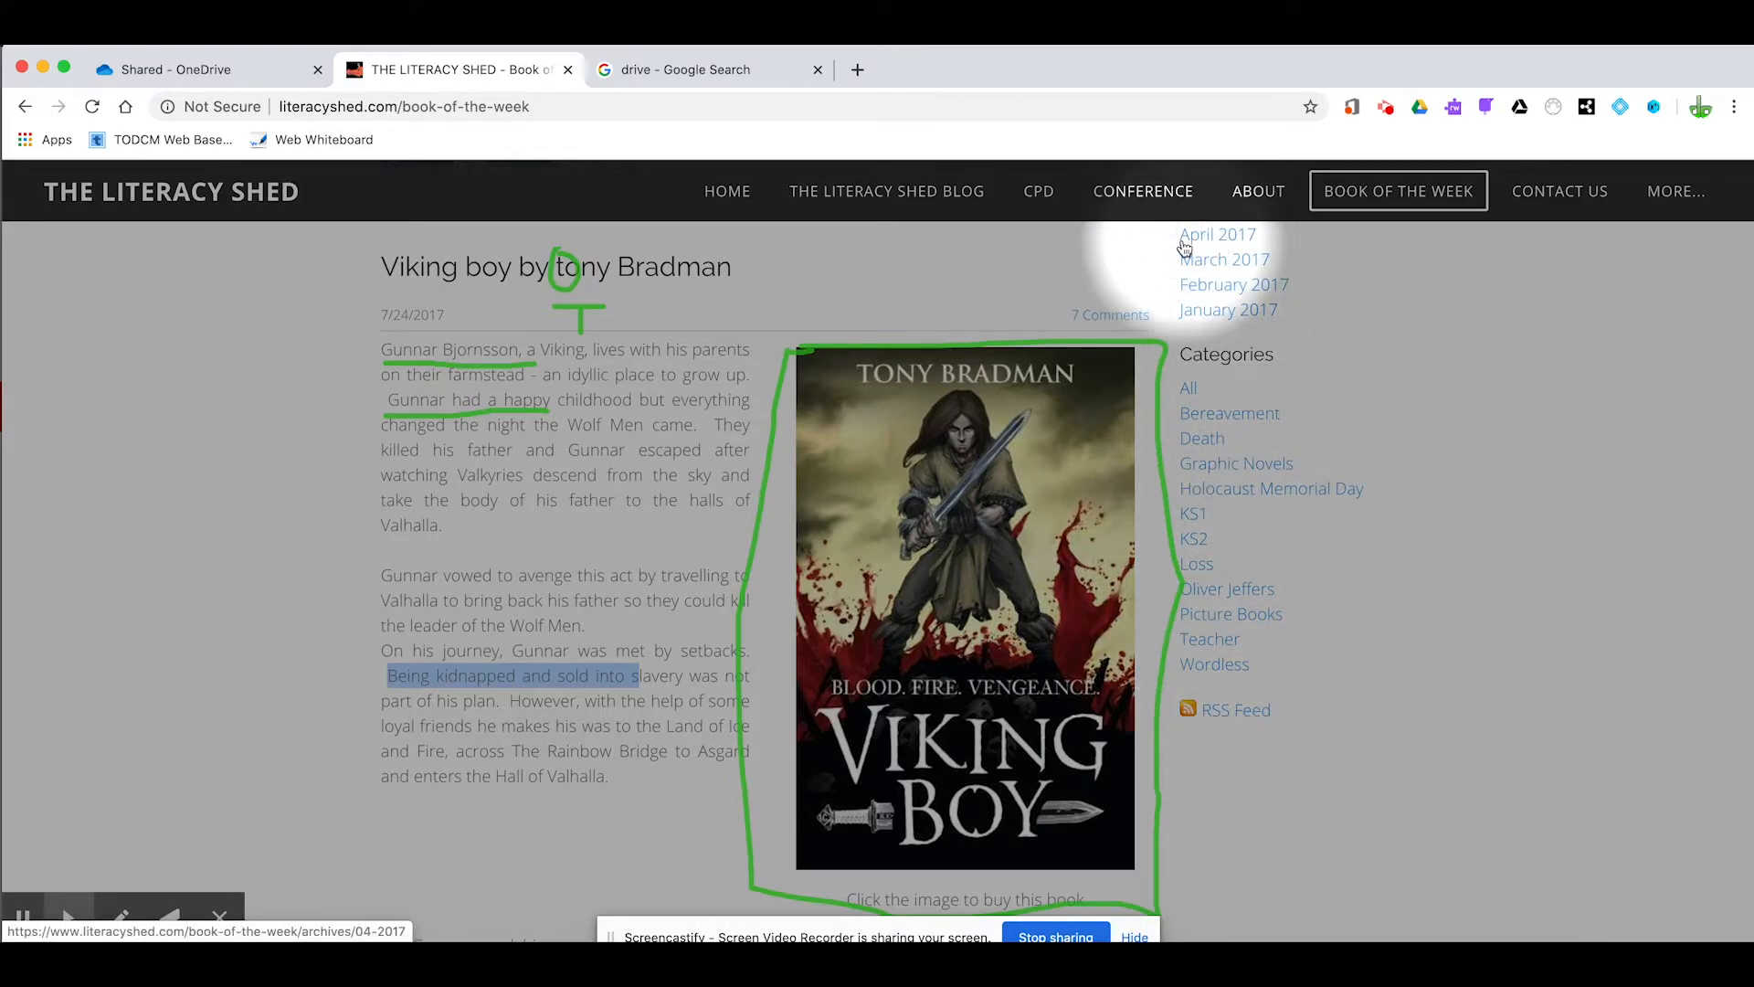
left_click(62, 907)
left_click(27, 872)
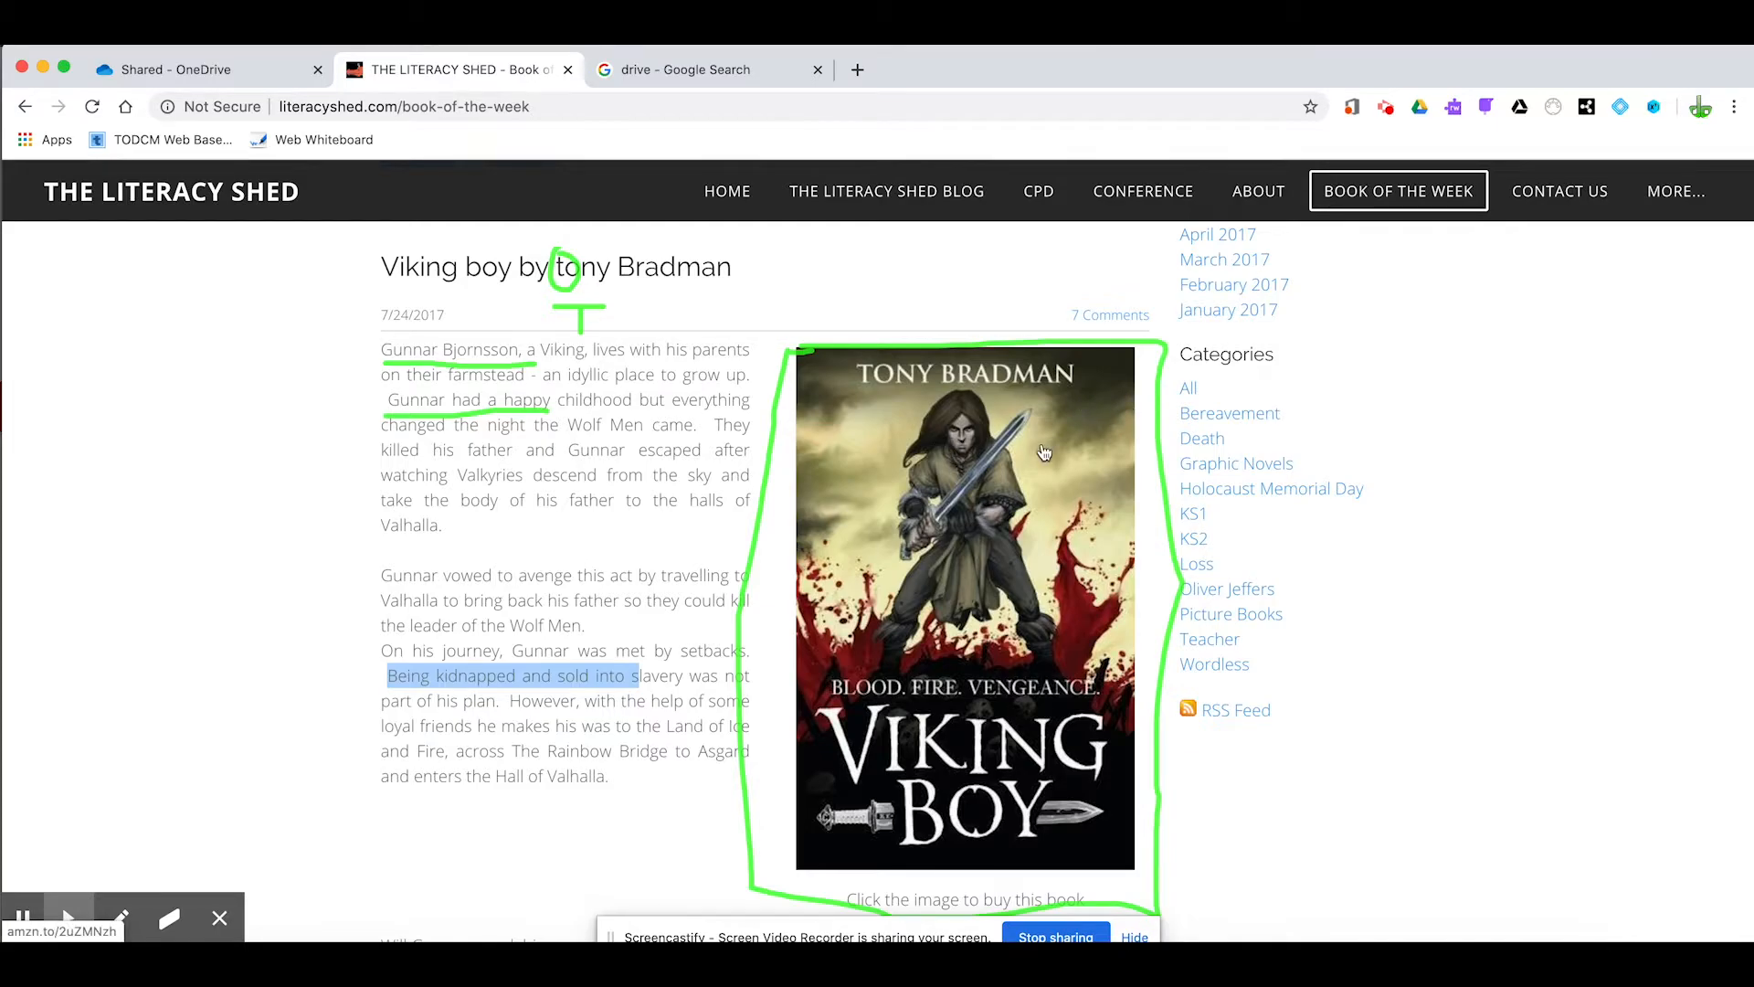
Stop the desktop recording and pause the playback of the recorded video
left_click(1386, 110)
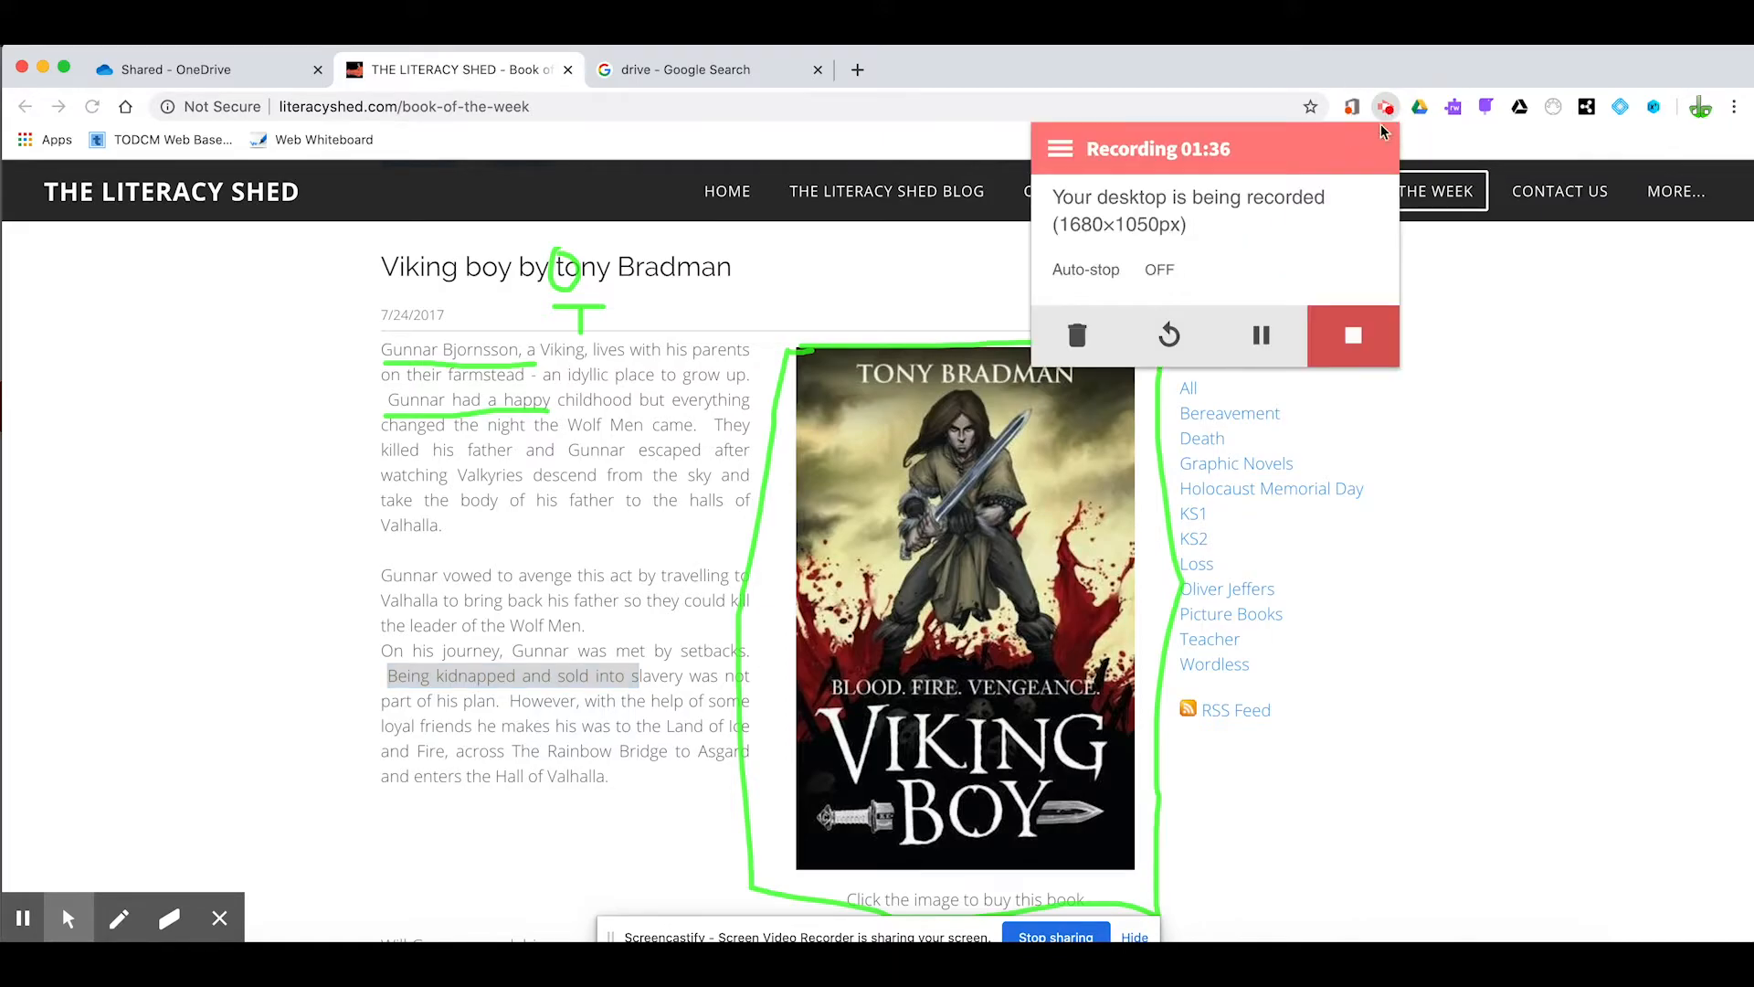
left_click(1353, 336)
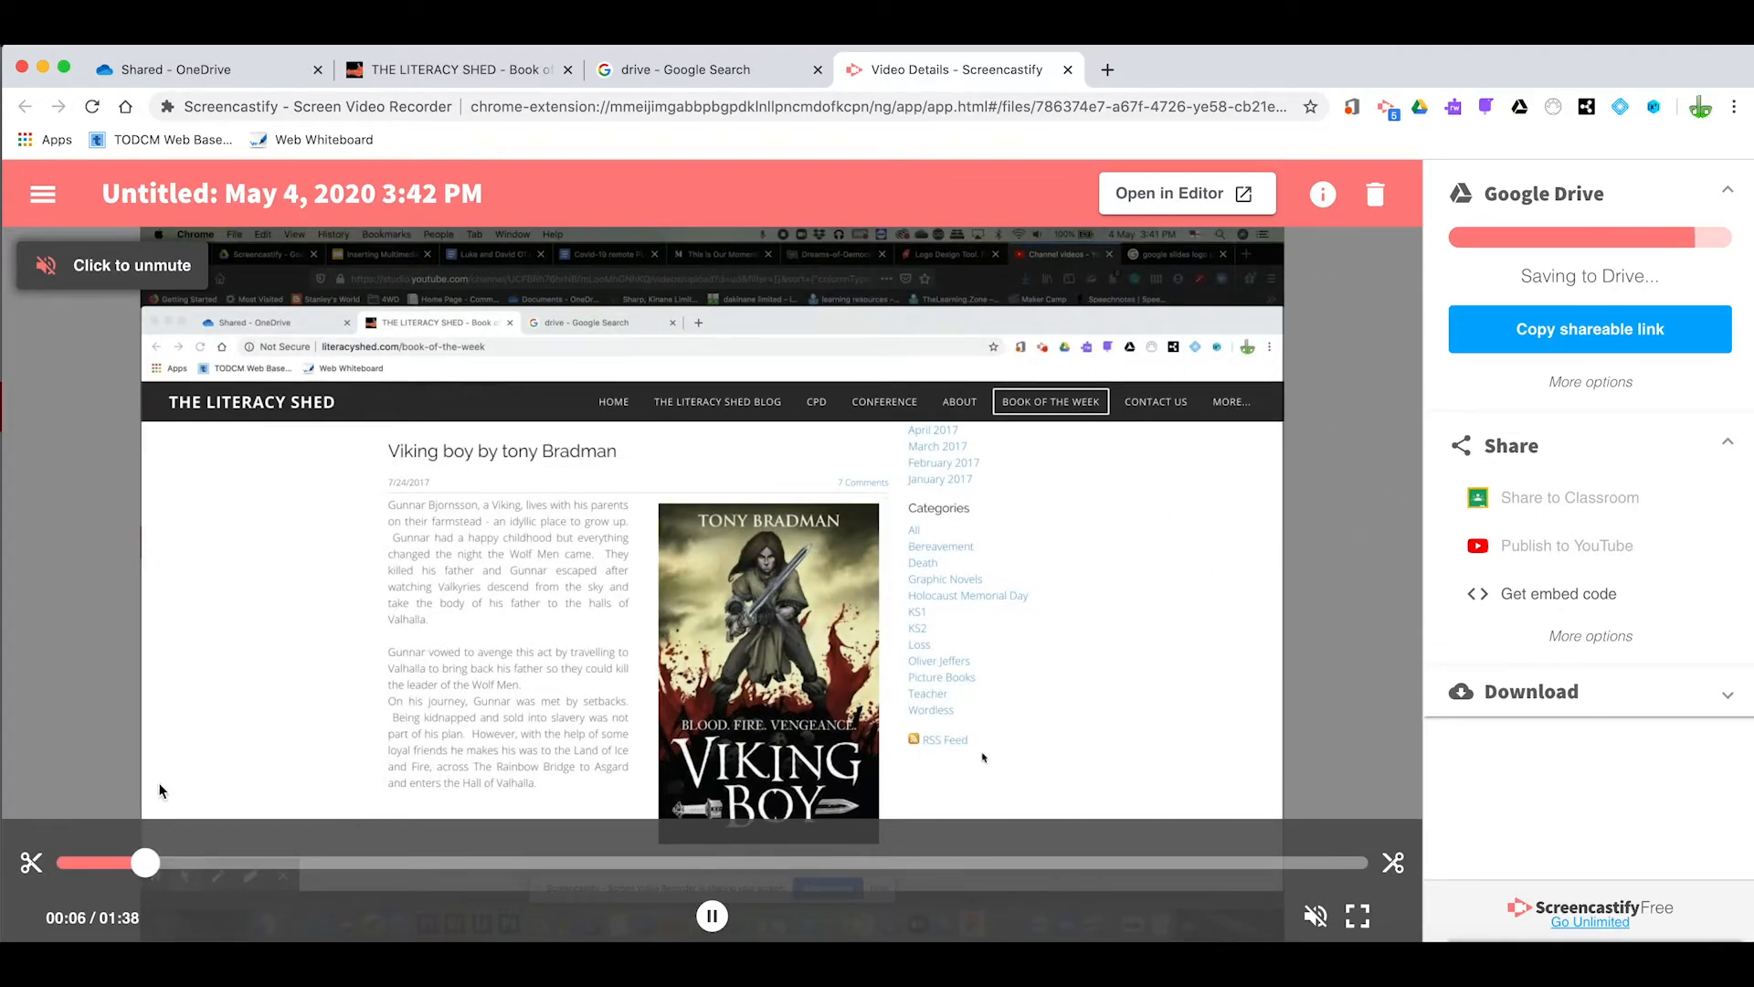
left_click(712, 916)
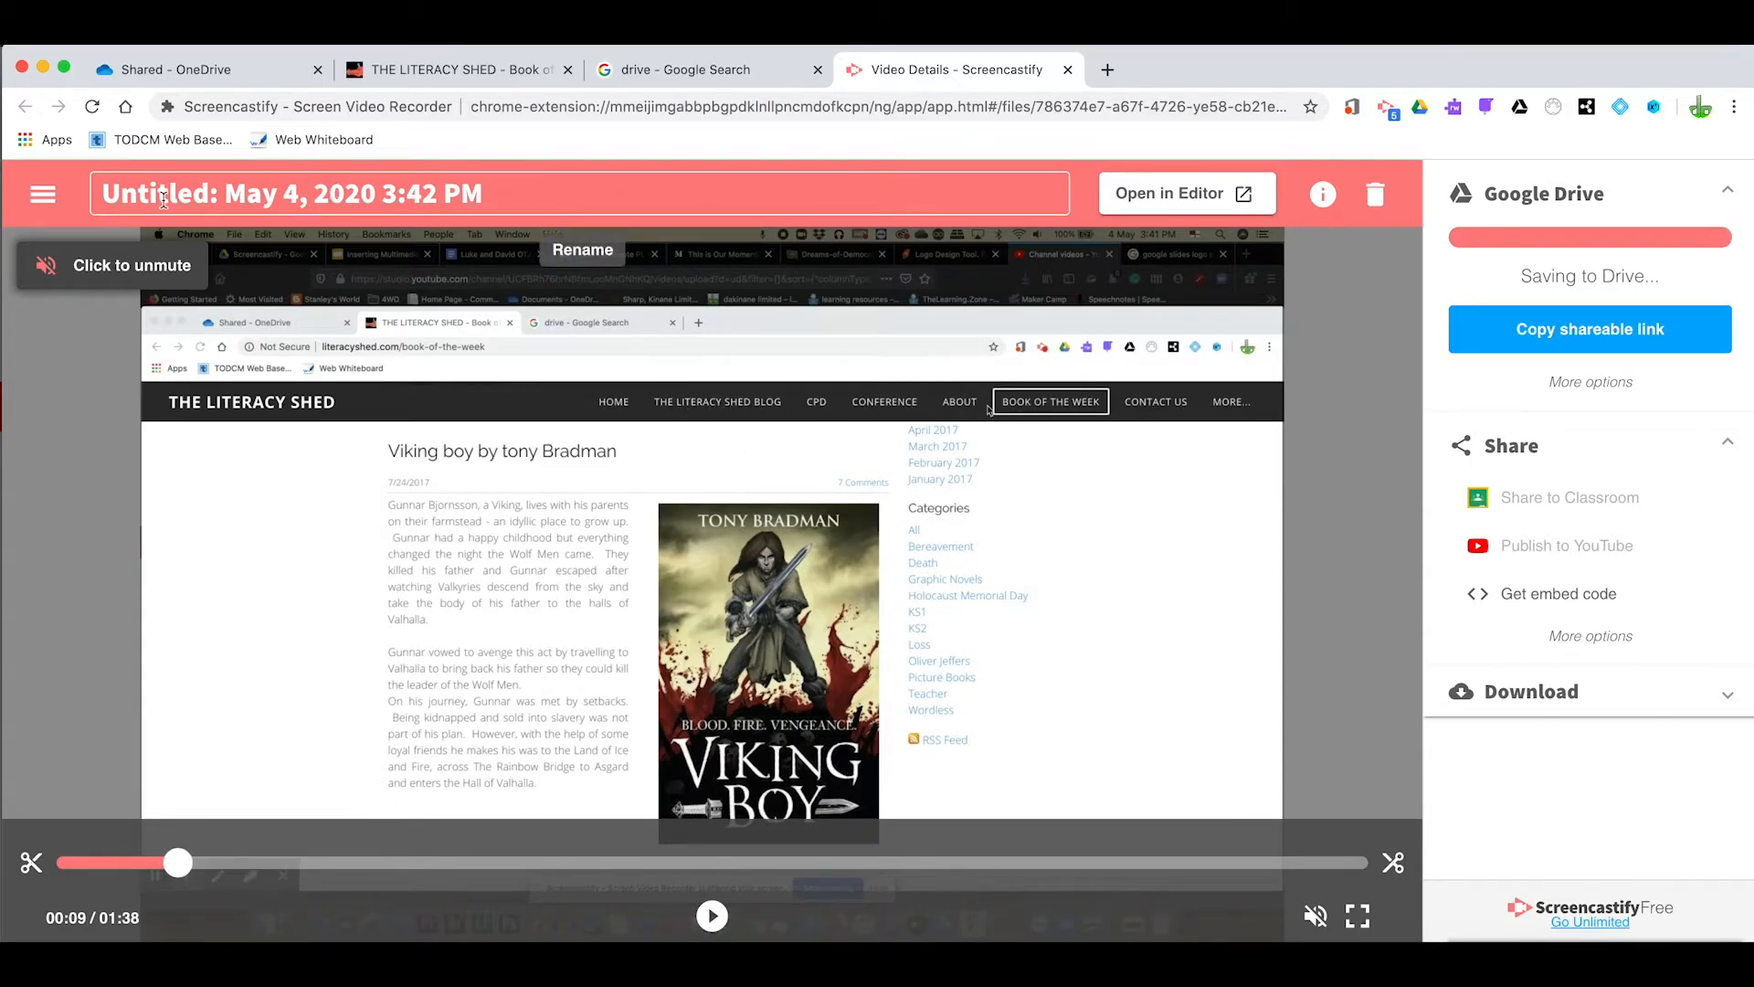
Rename the recorded video as "Screencastify tutorial"
left_click(488, 206)
left_click_drag(488, 205, 47, 176)
key("BackSpace")
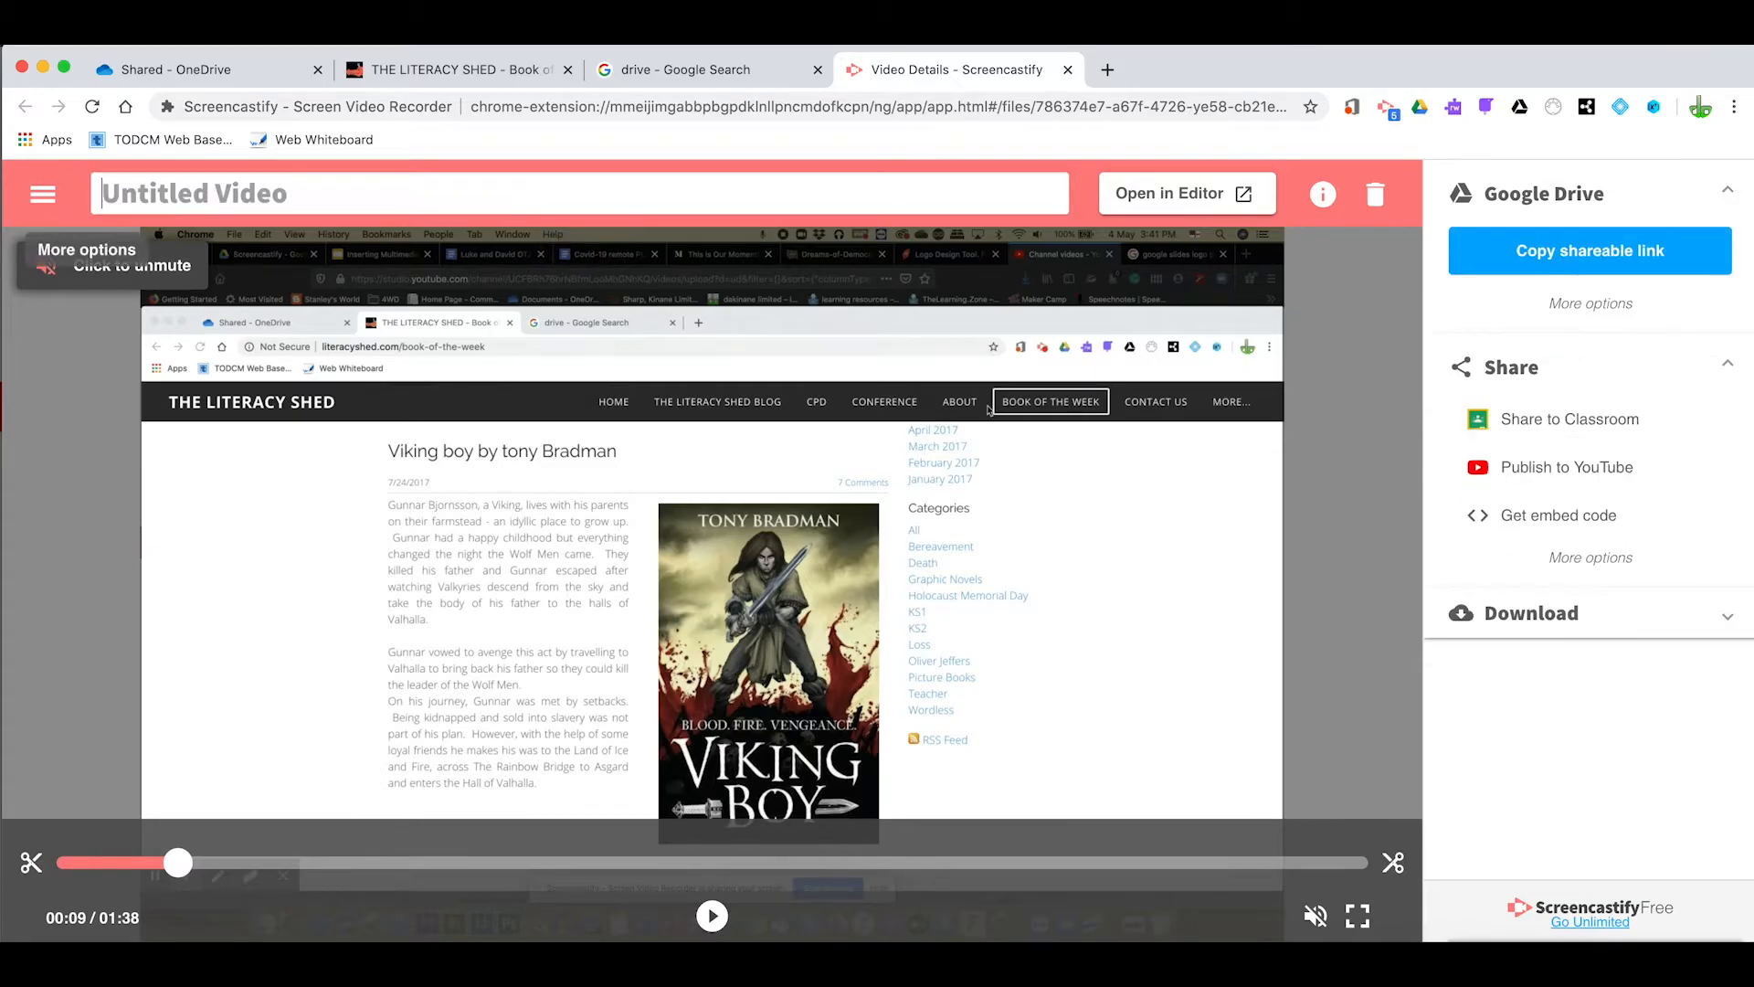
type("Screenc")
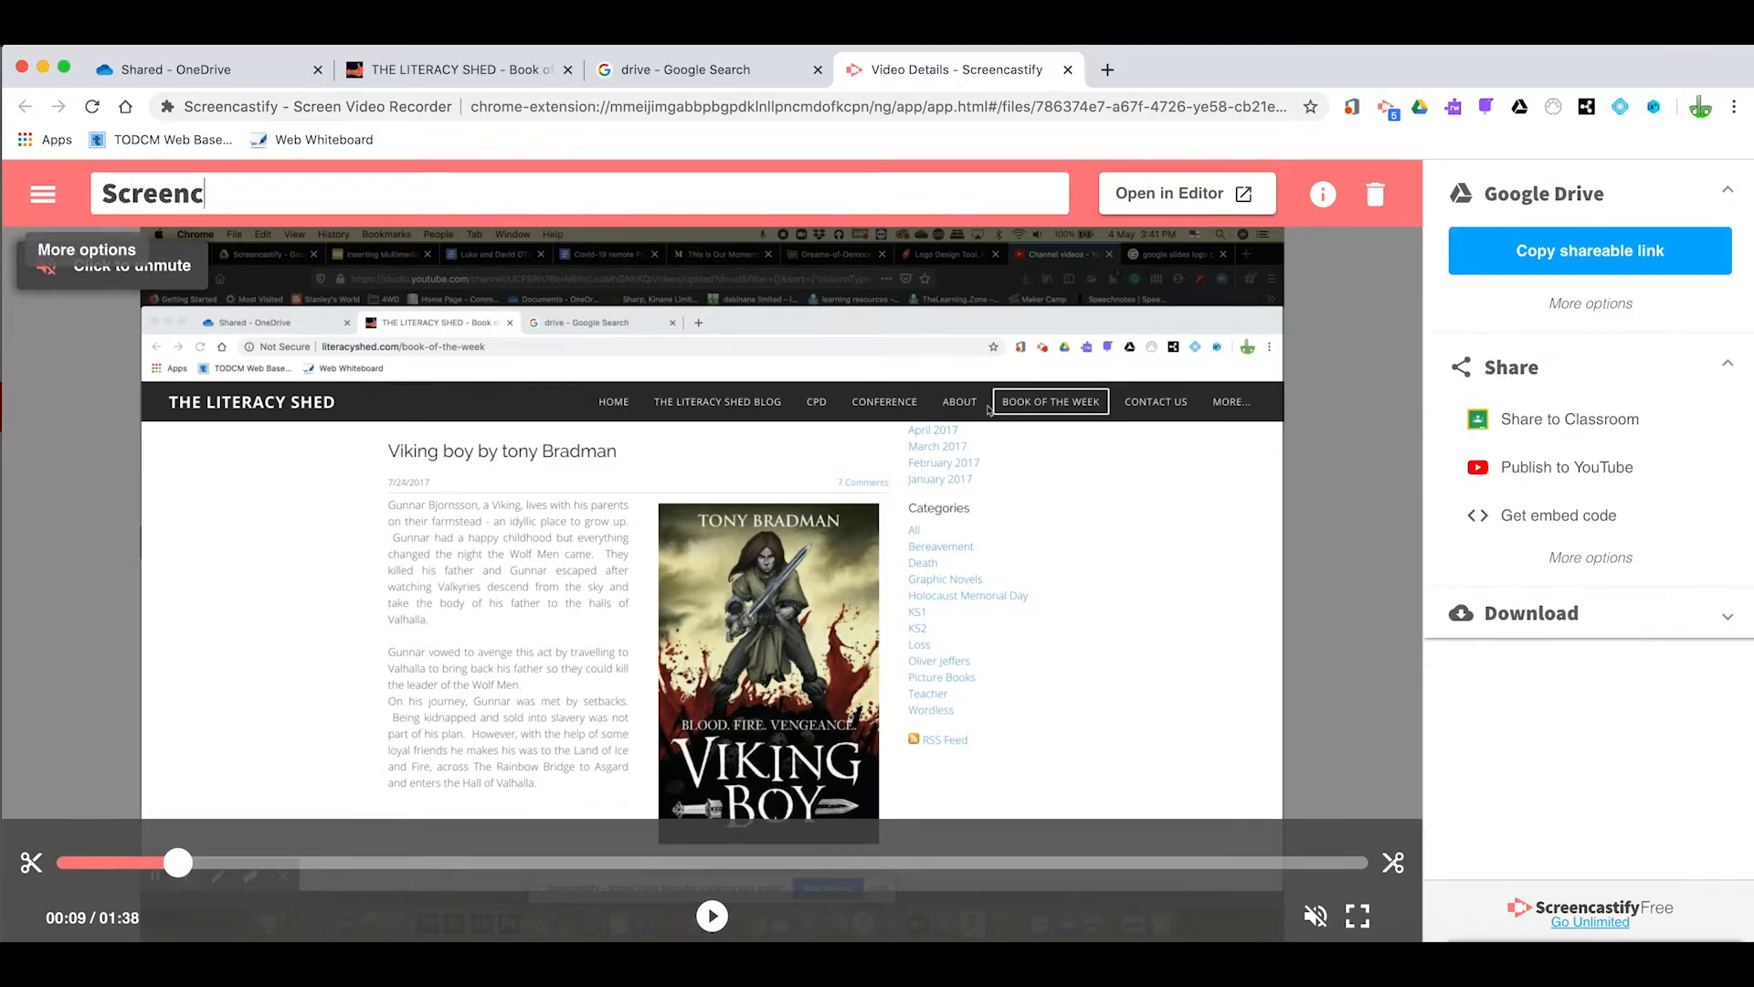
type("astify tutorial")
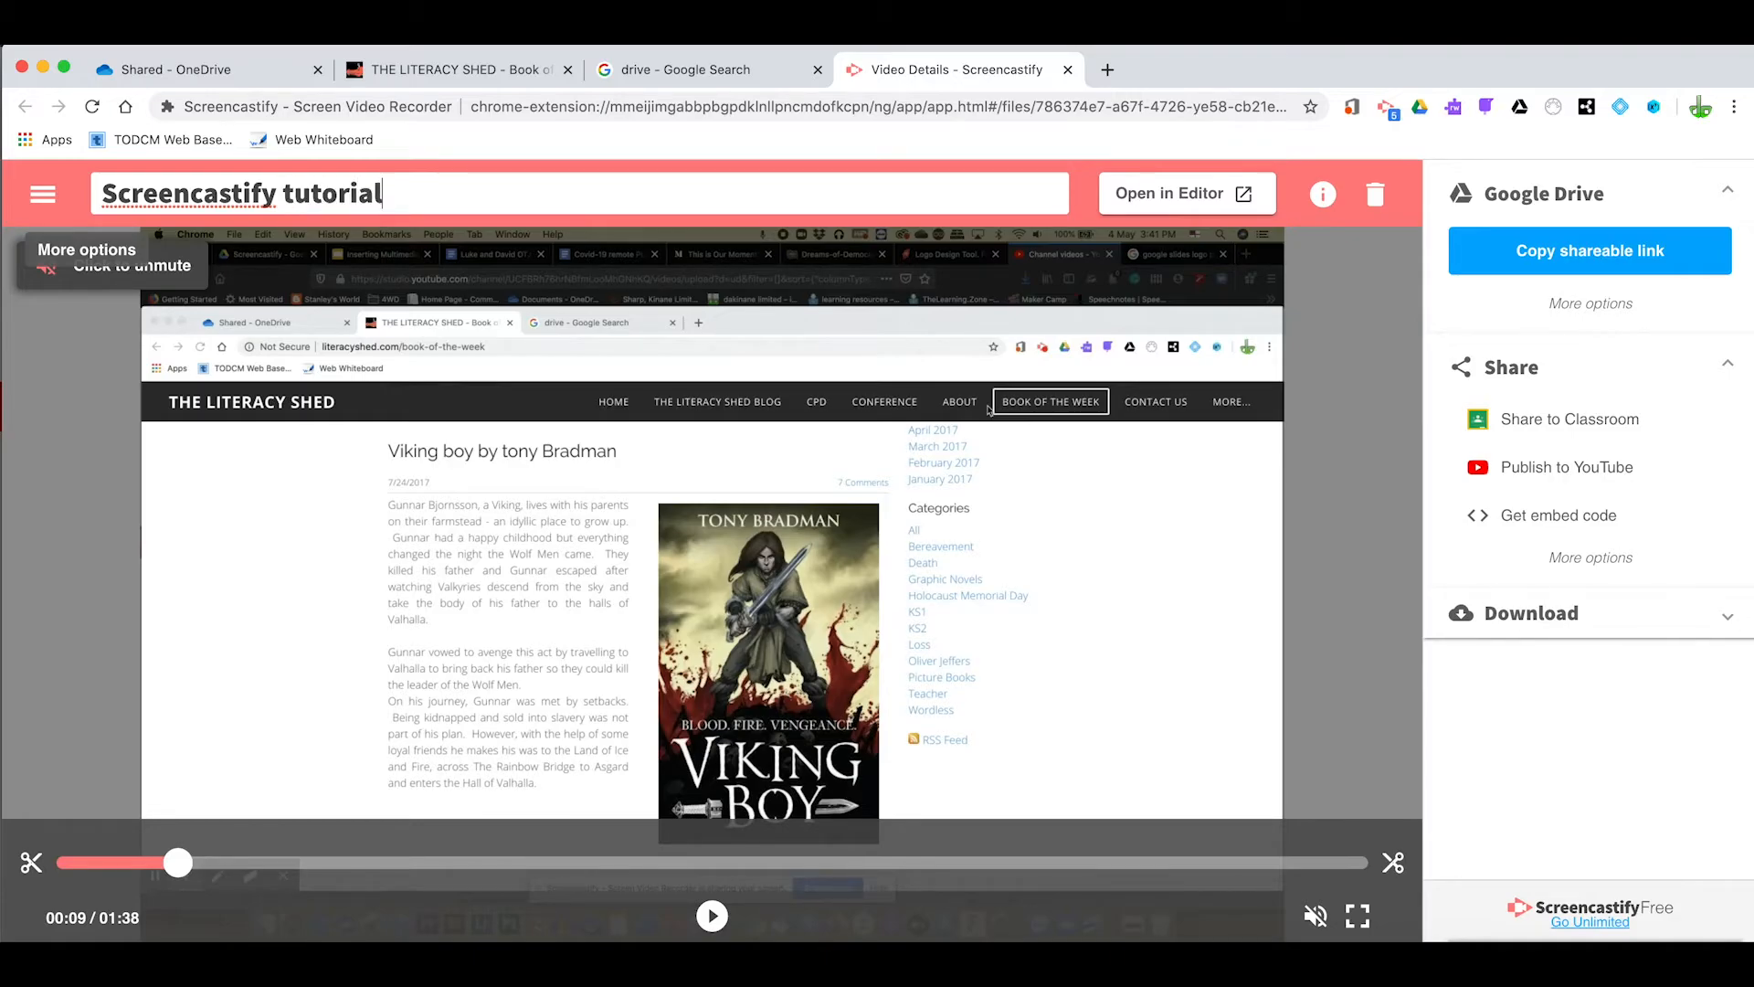
key("Return")
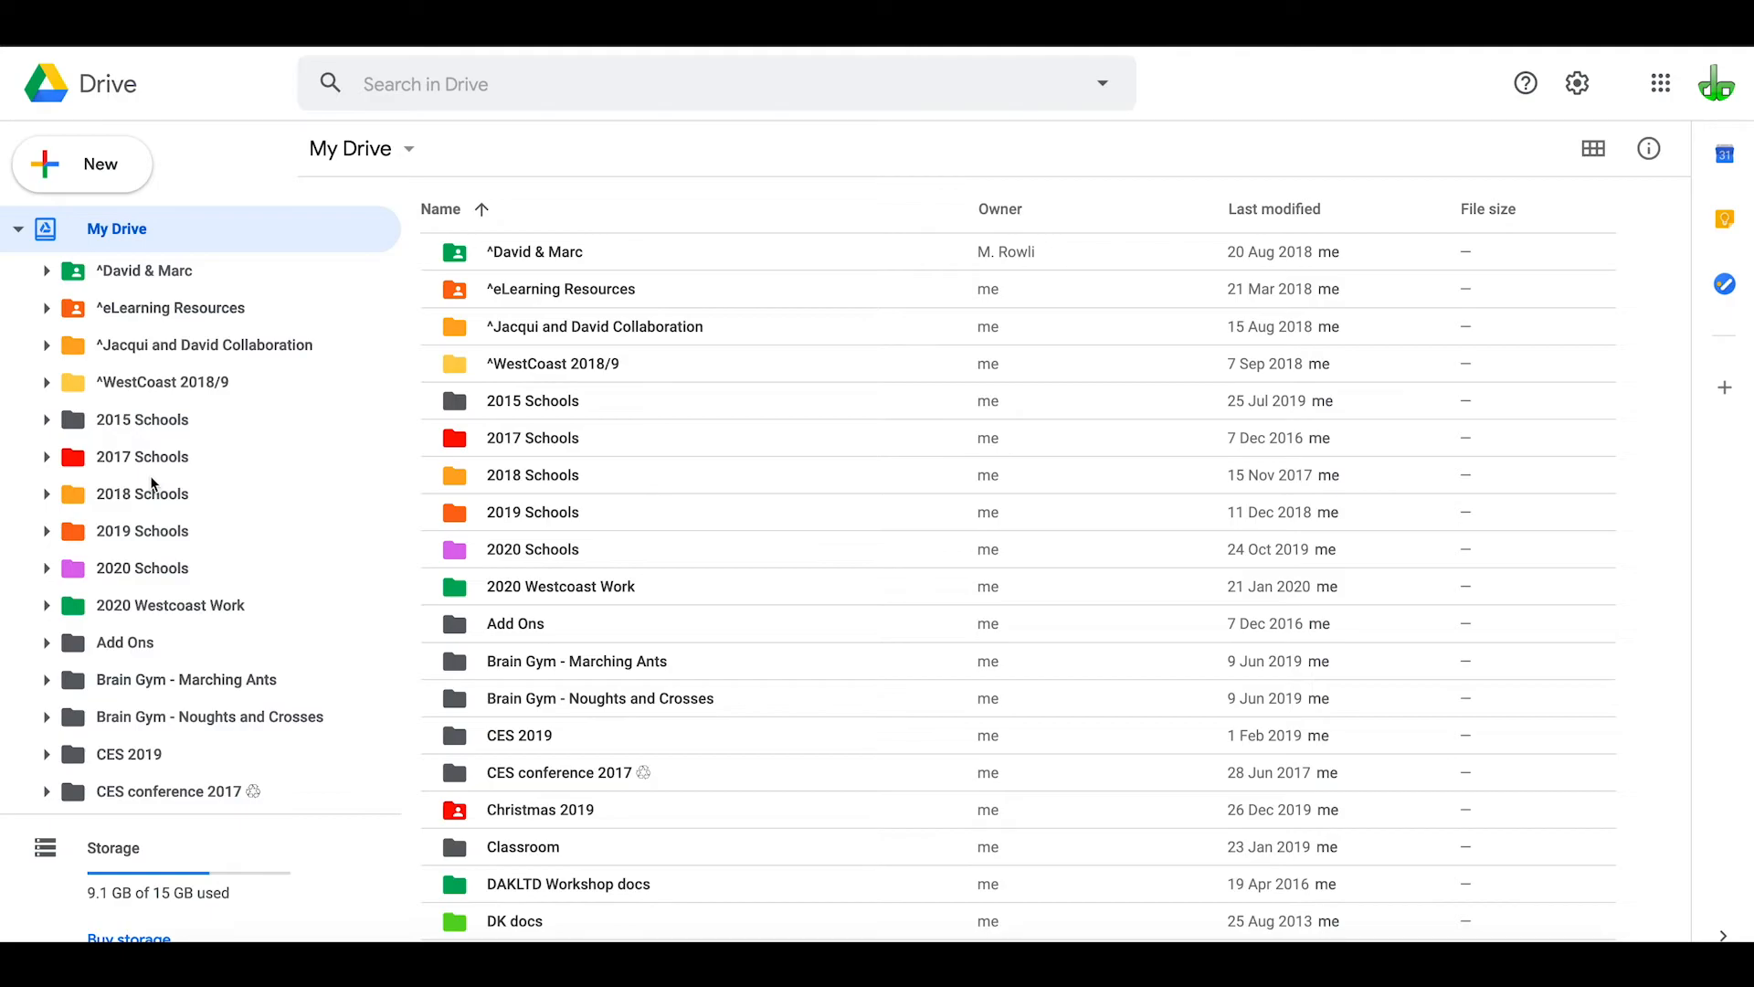
In Google Drive, open the Screencastify folder in the My Drive folder tree
scroll(135, 566, "down", 7)
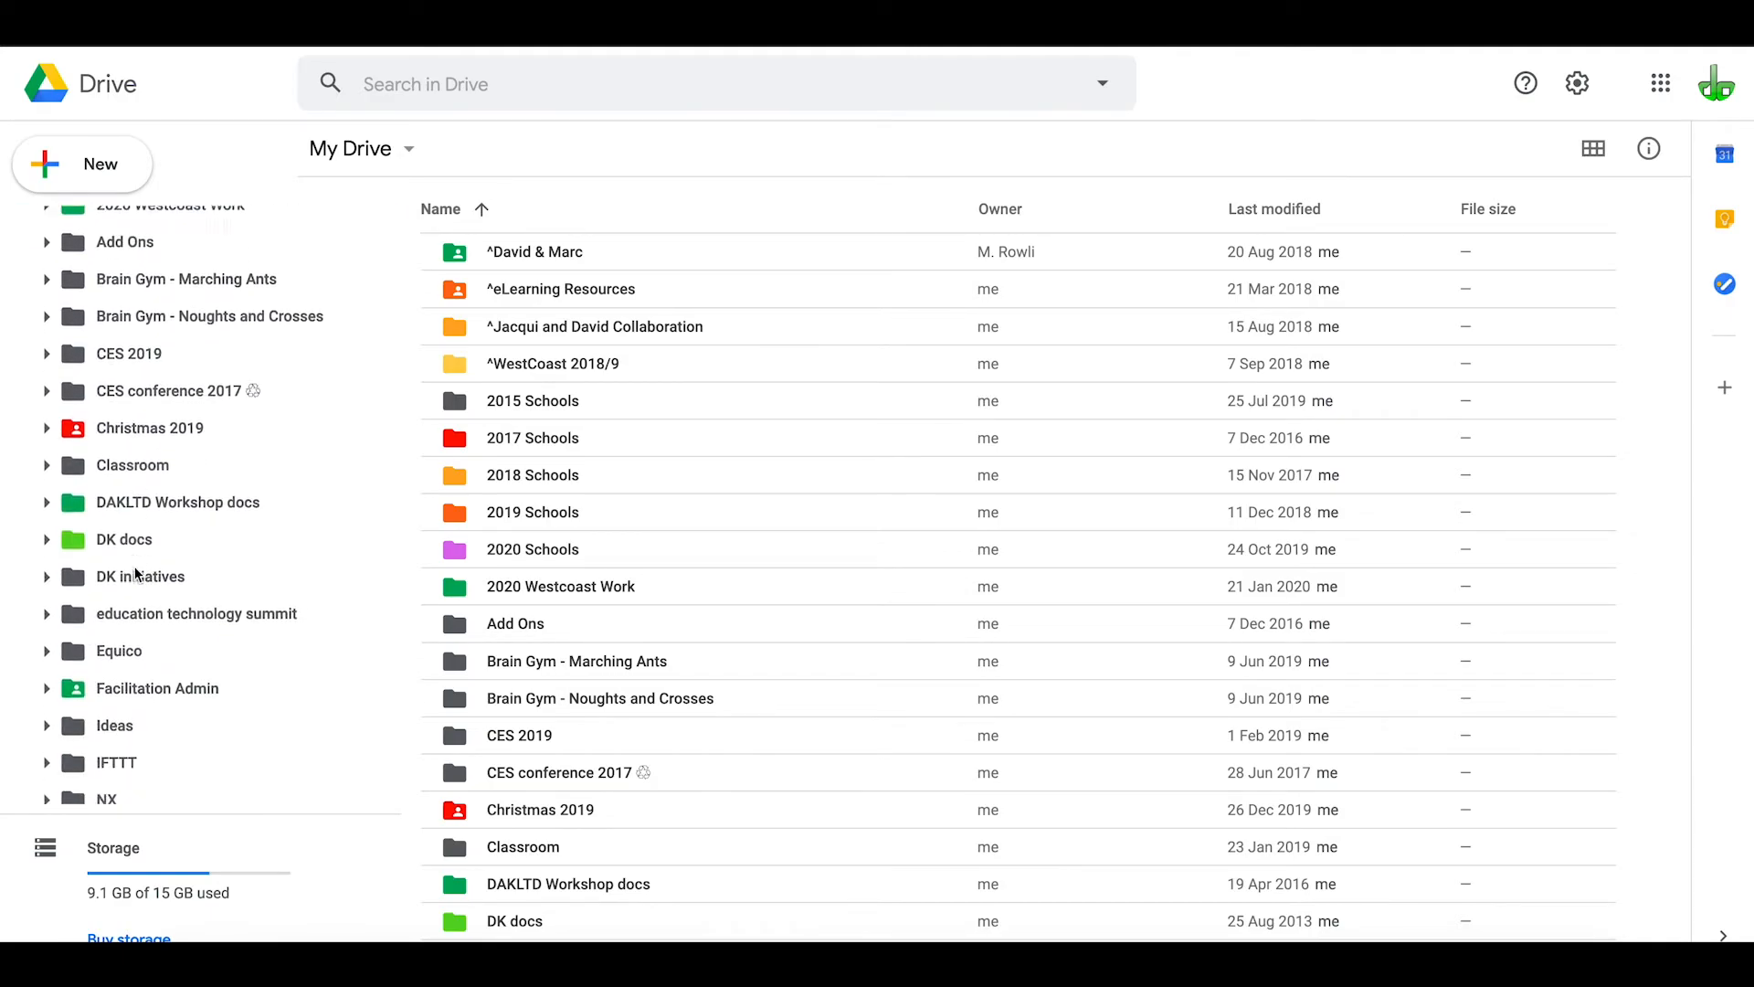
scroll(134, 569, "down", 4)
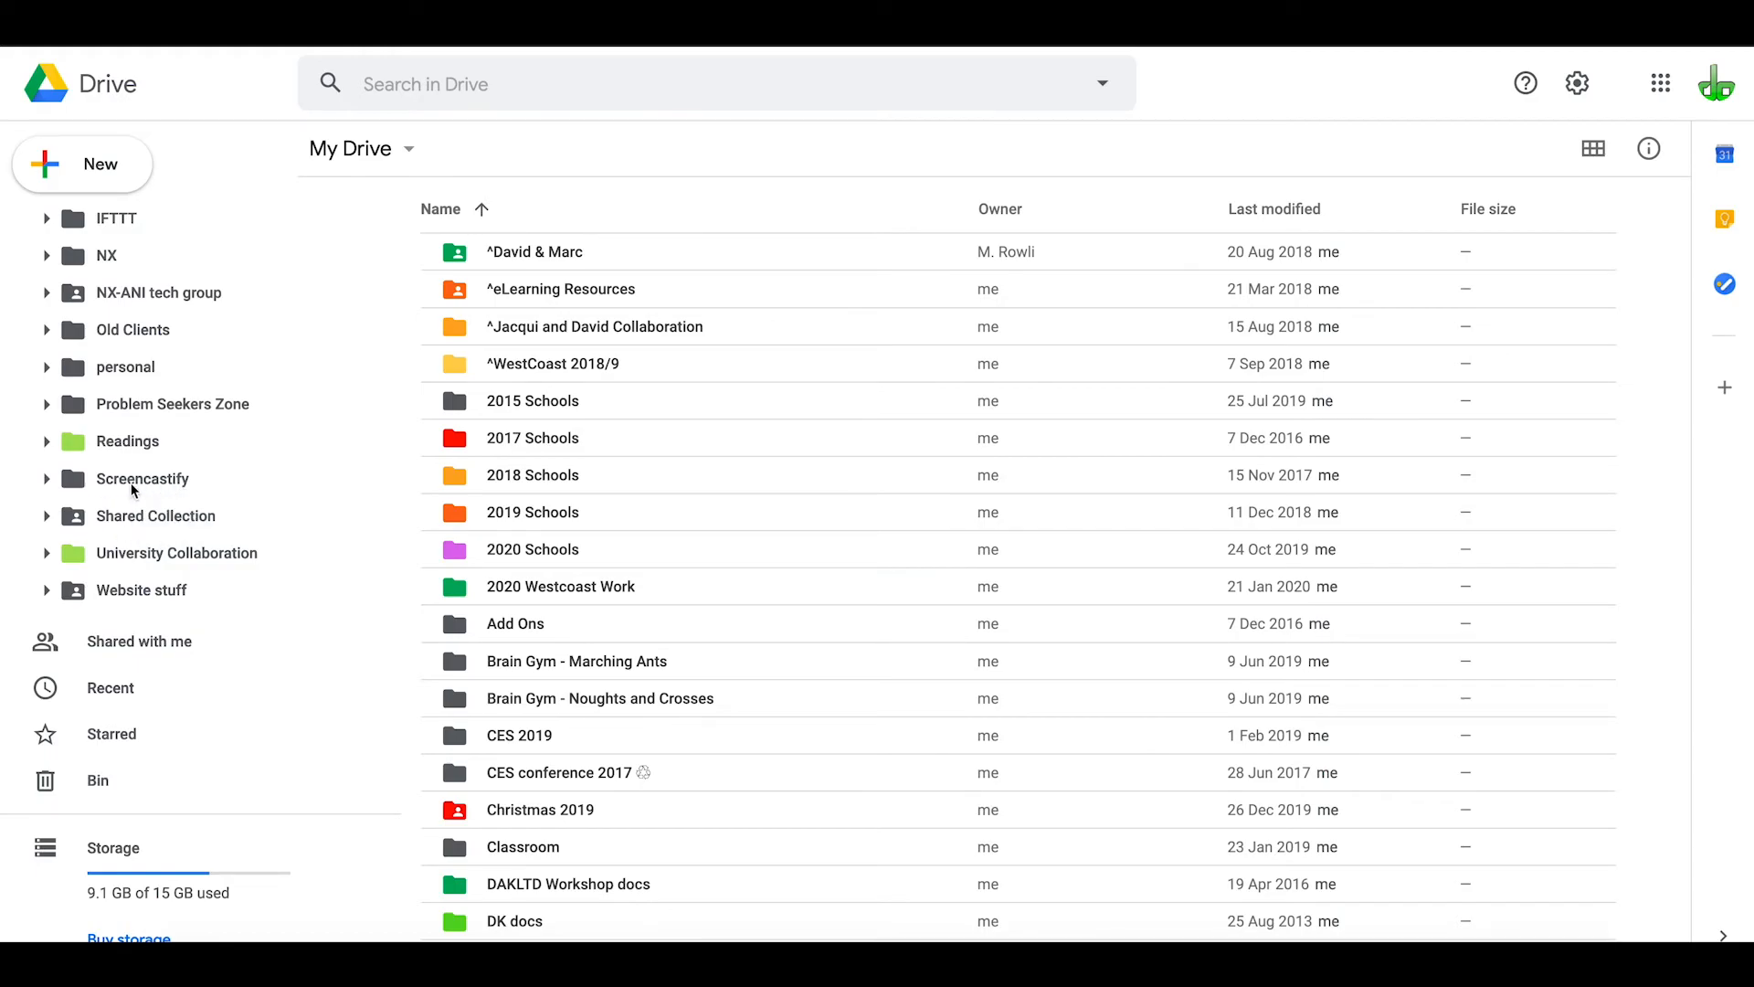
scroll(123, 489, "up", 6)
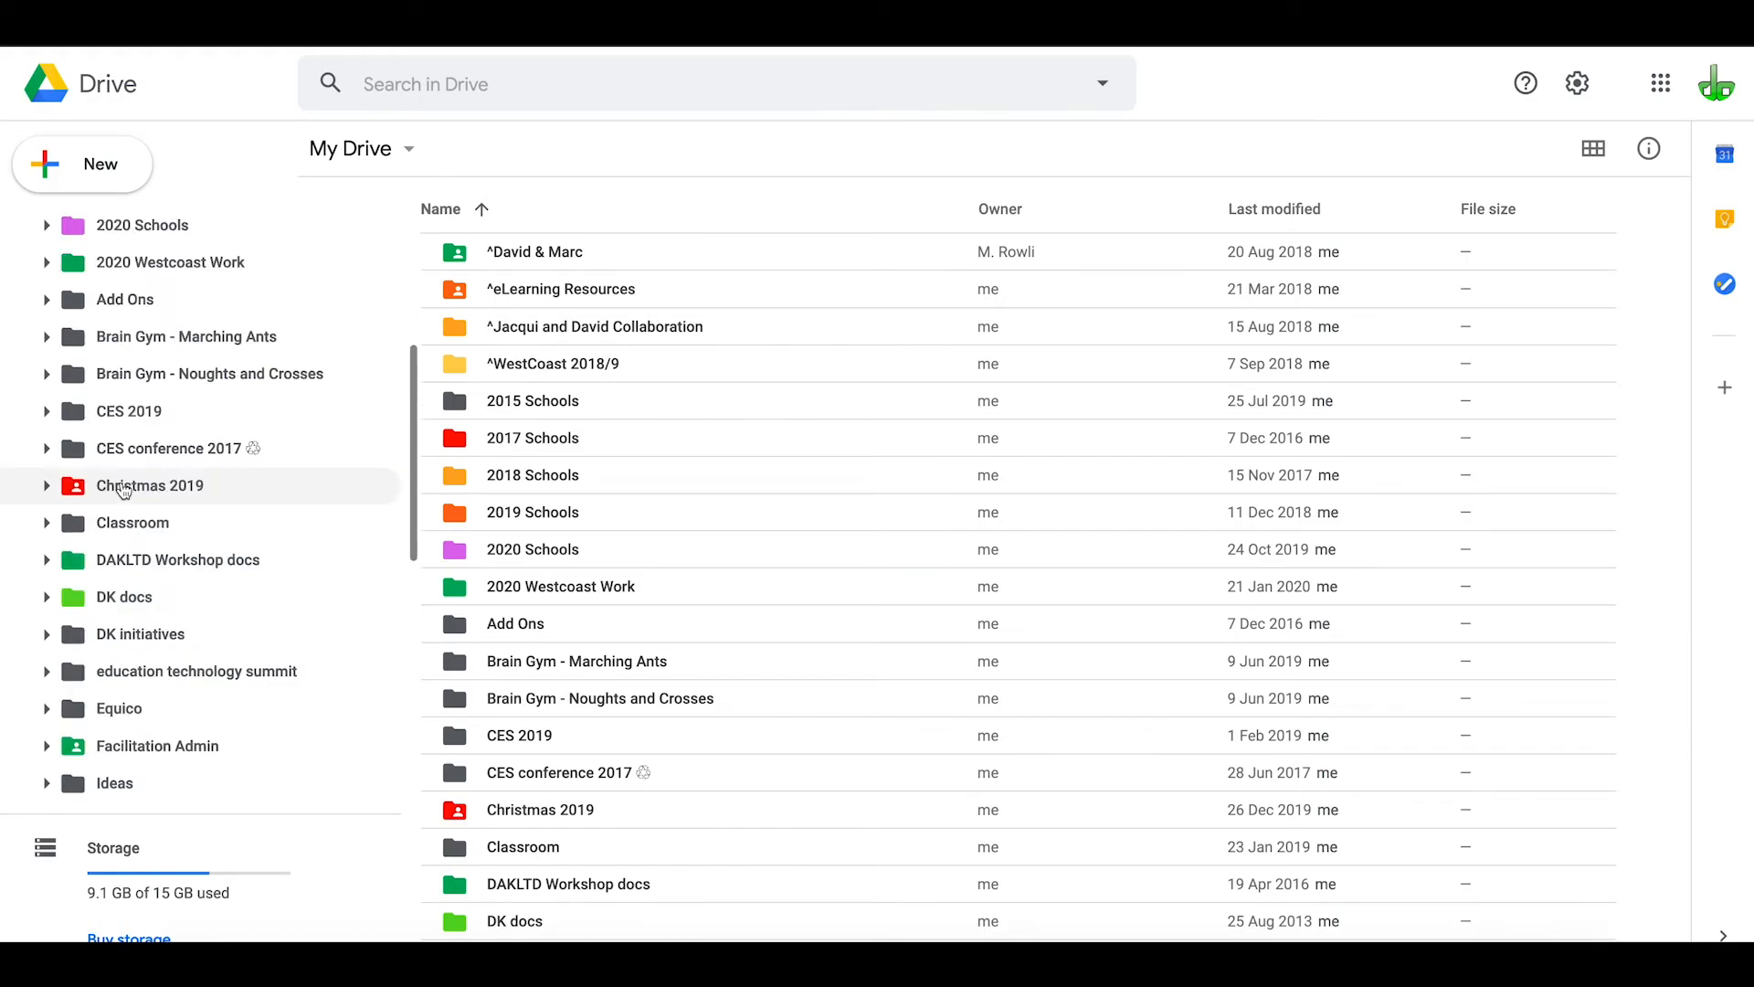
scroll(125, 658, "down", 3)
scroll(128, 661, "down", 3)
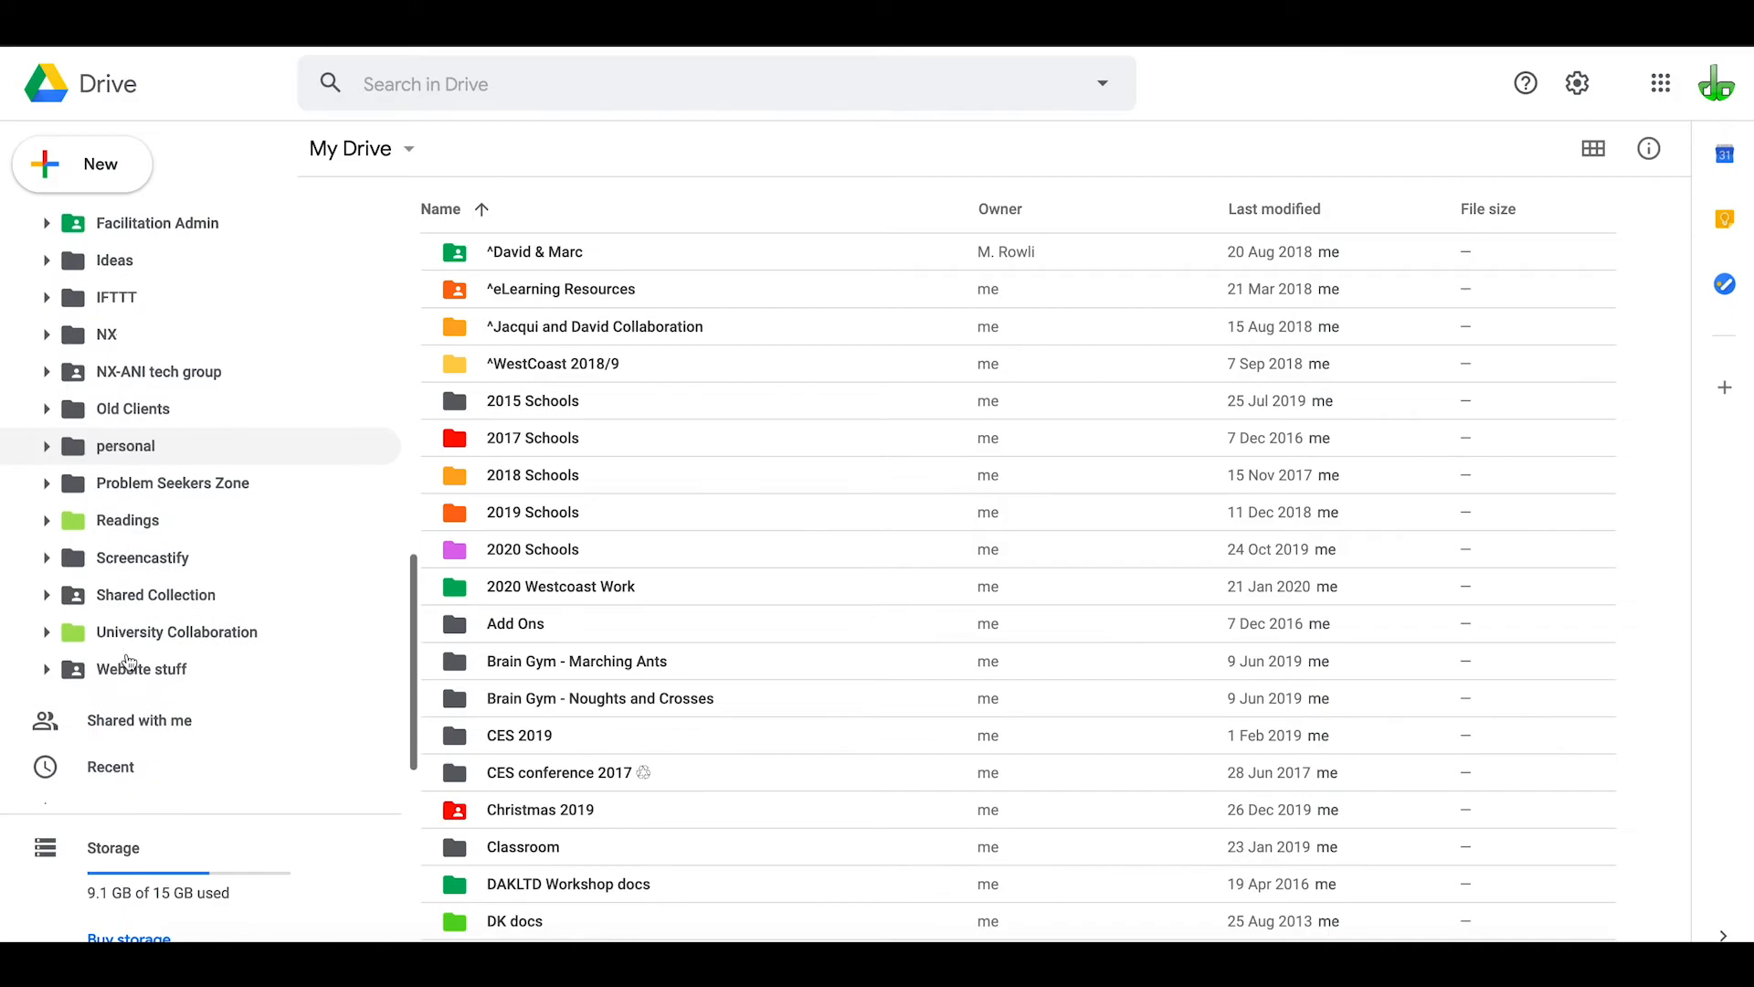
left_click(133, 562)
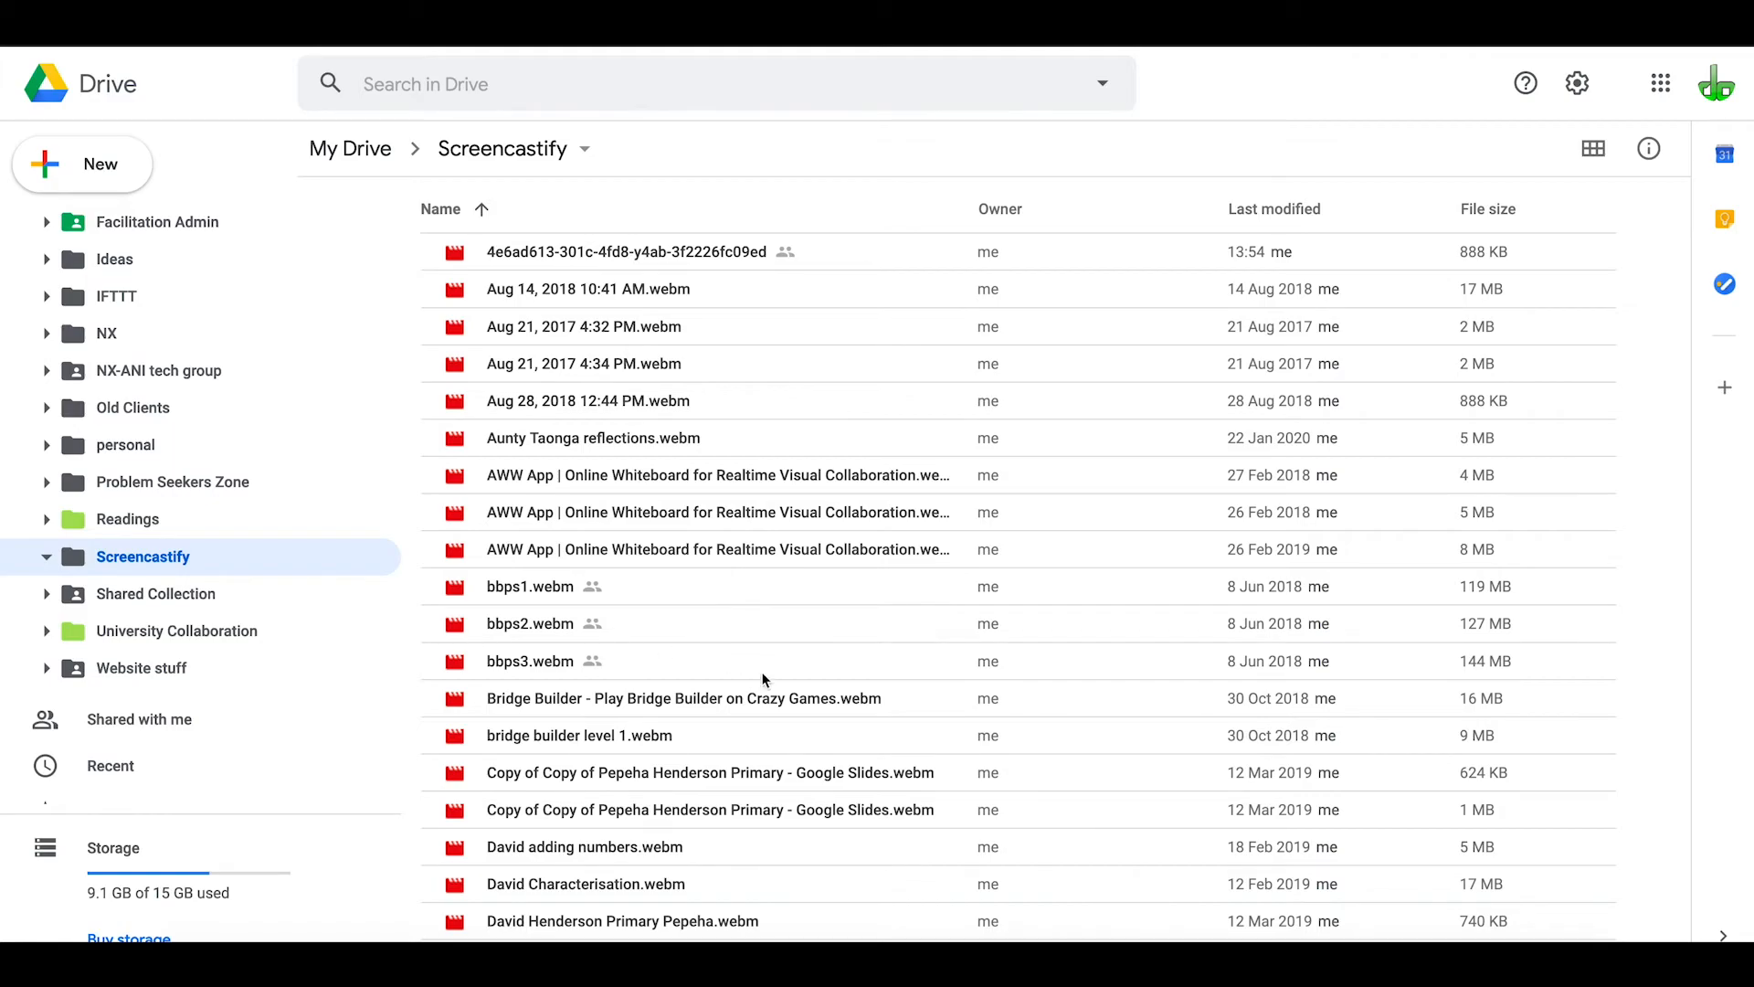
Find and select the file Screencastify tutorial.webm in the Screencastify folder
scroll(841, 667, "down", 5)
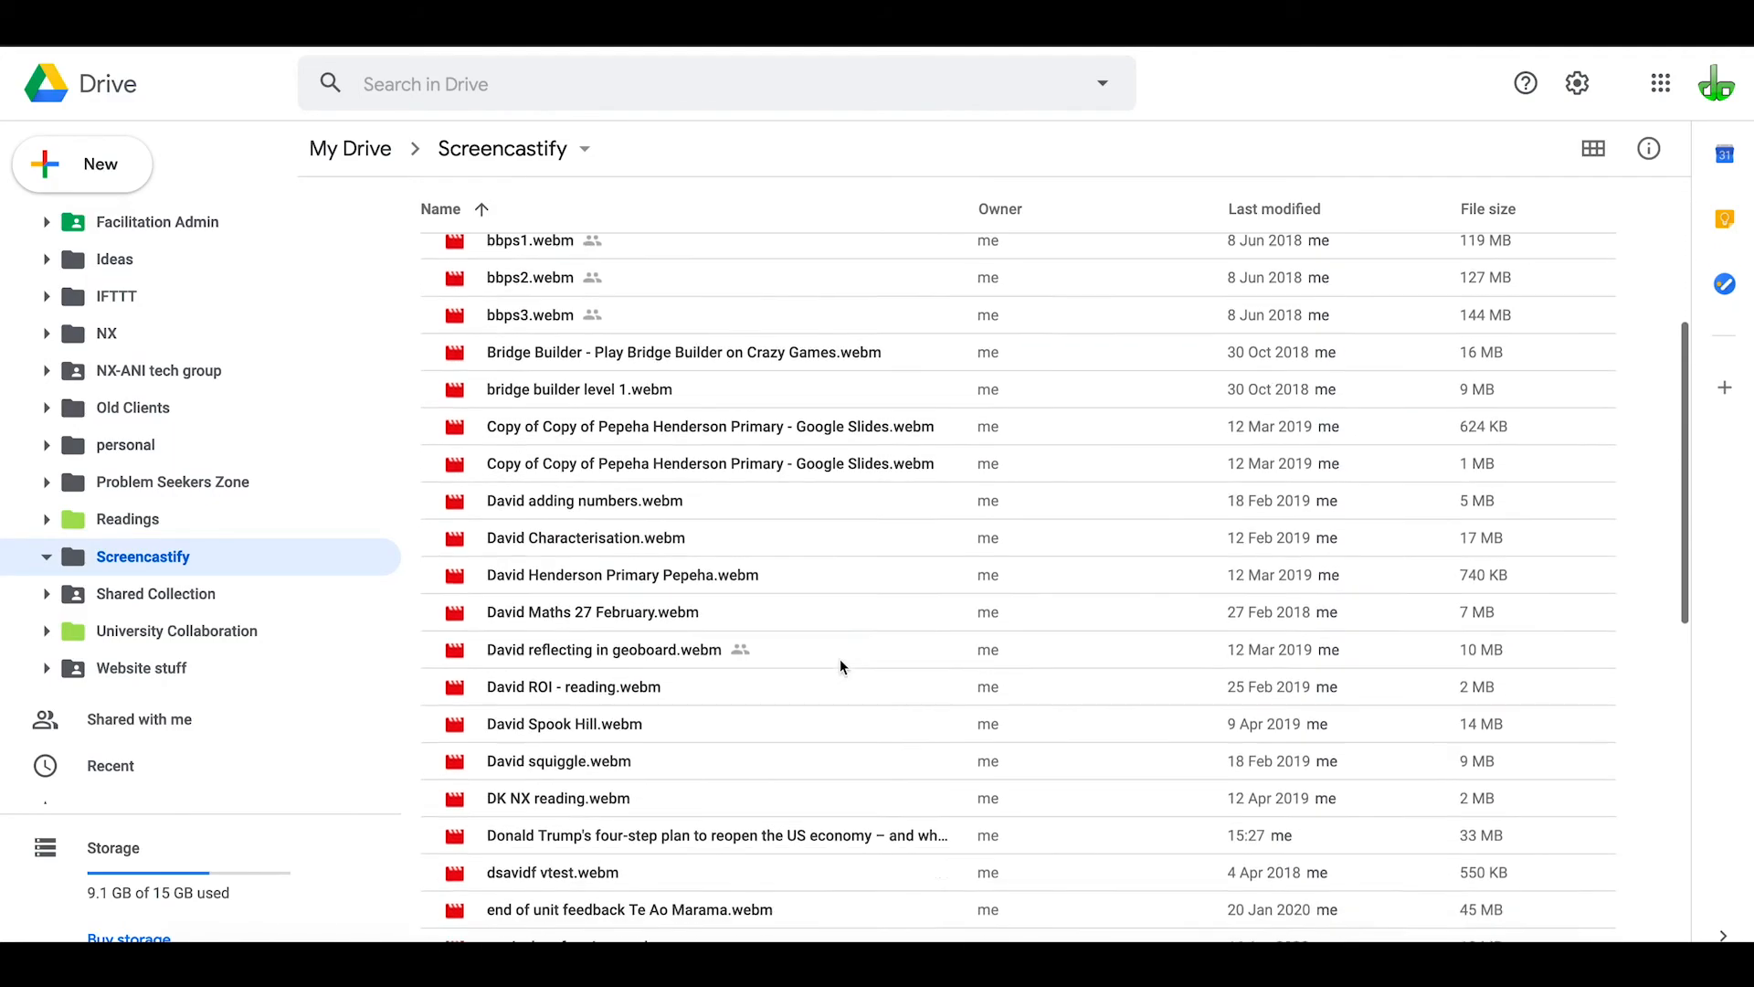
scroll(841, 667, "down", 4)
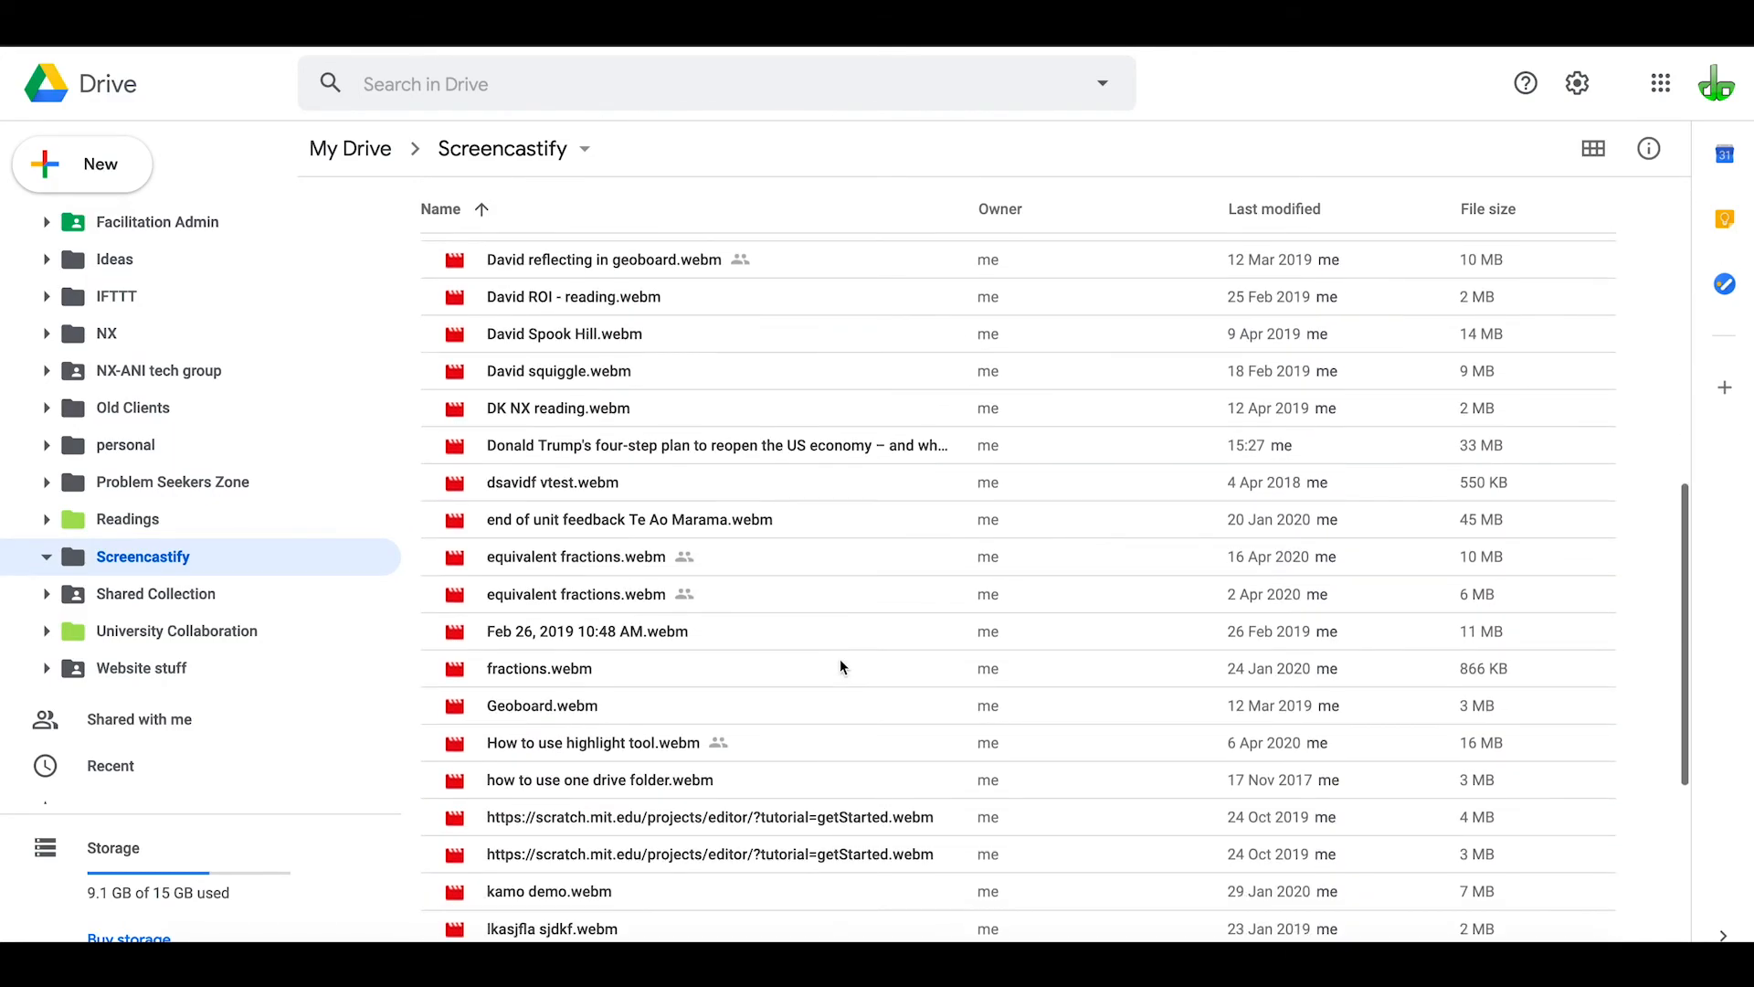
scroll(841, 666, "down", 5)
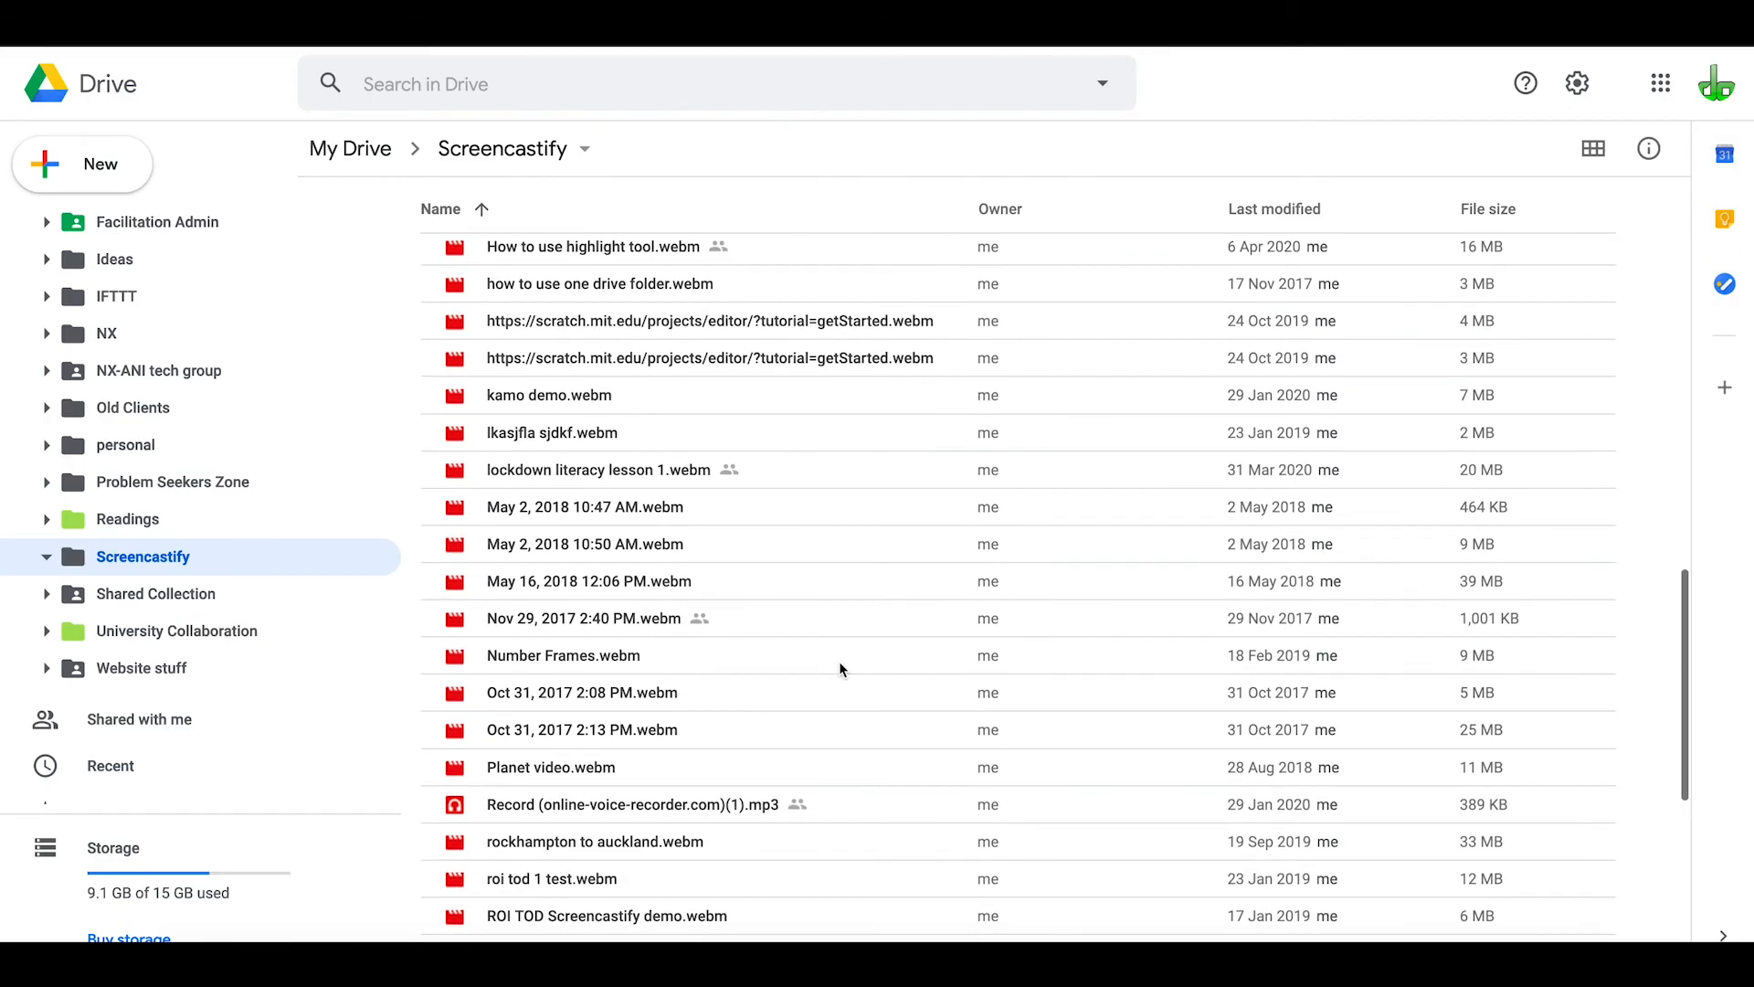
scroll(840, 668, "down", 4)
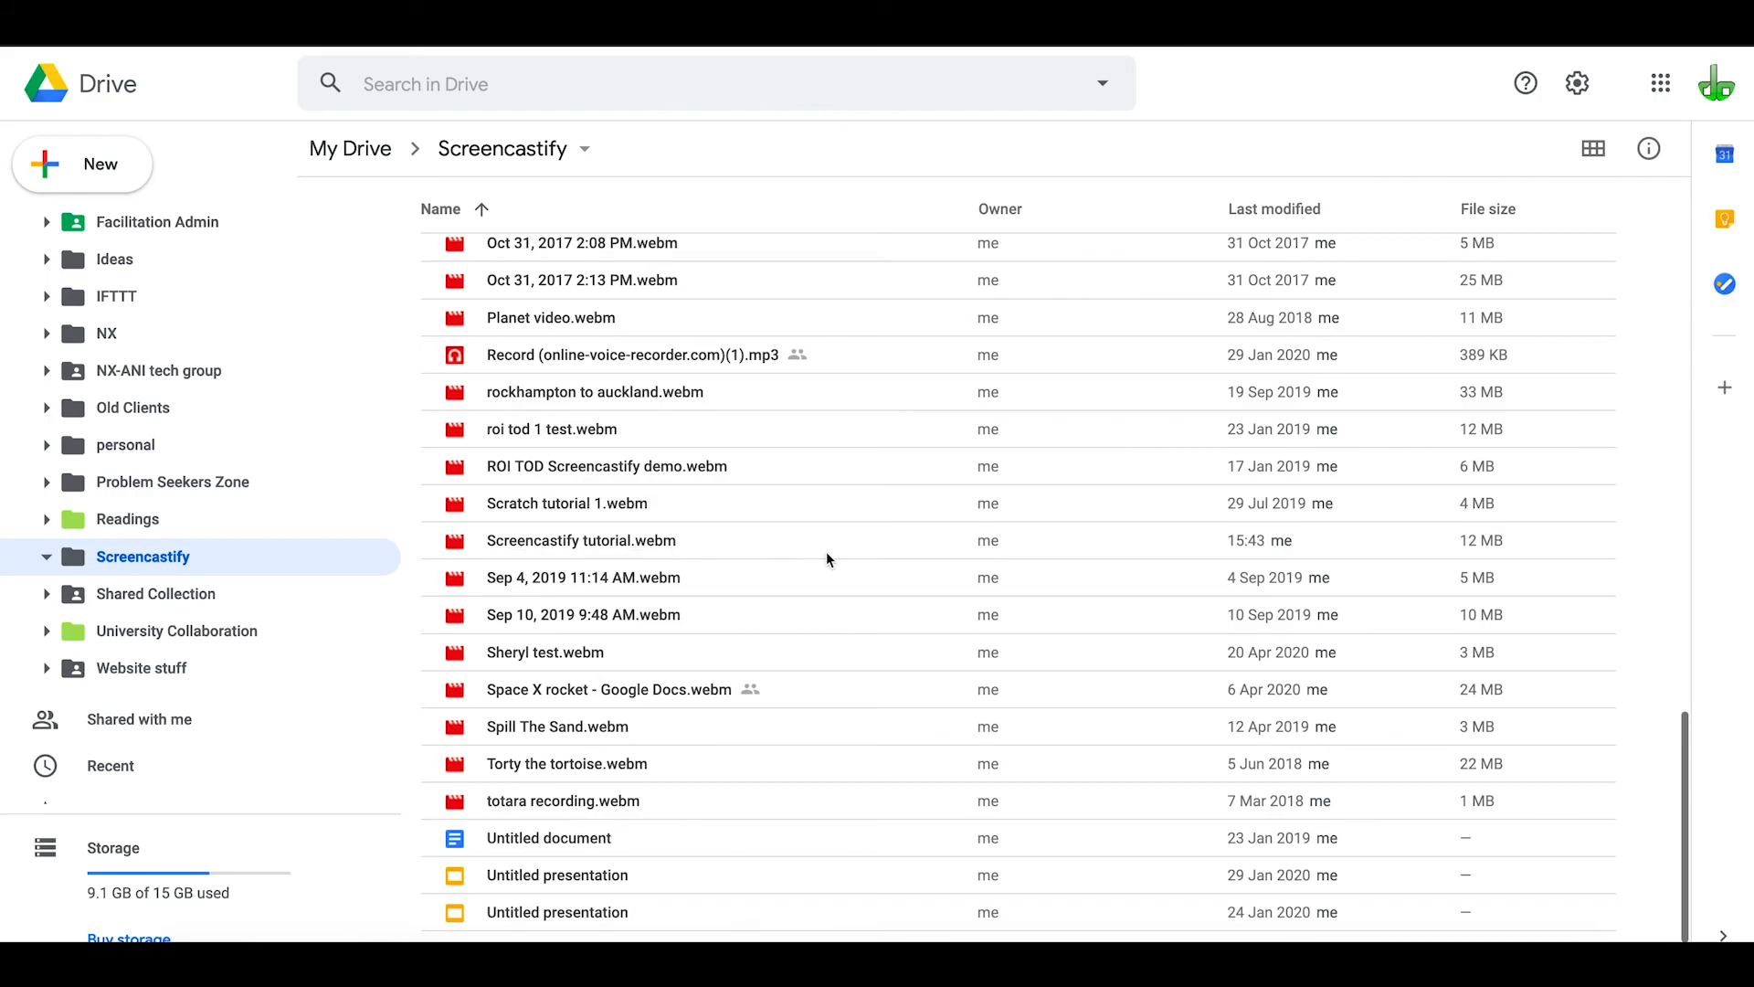
scroll(825, 550, "down", 1)
left_click(544, 472)
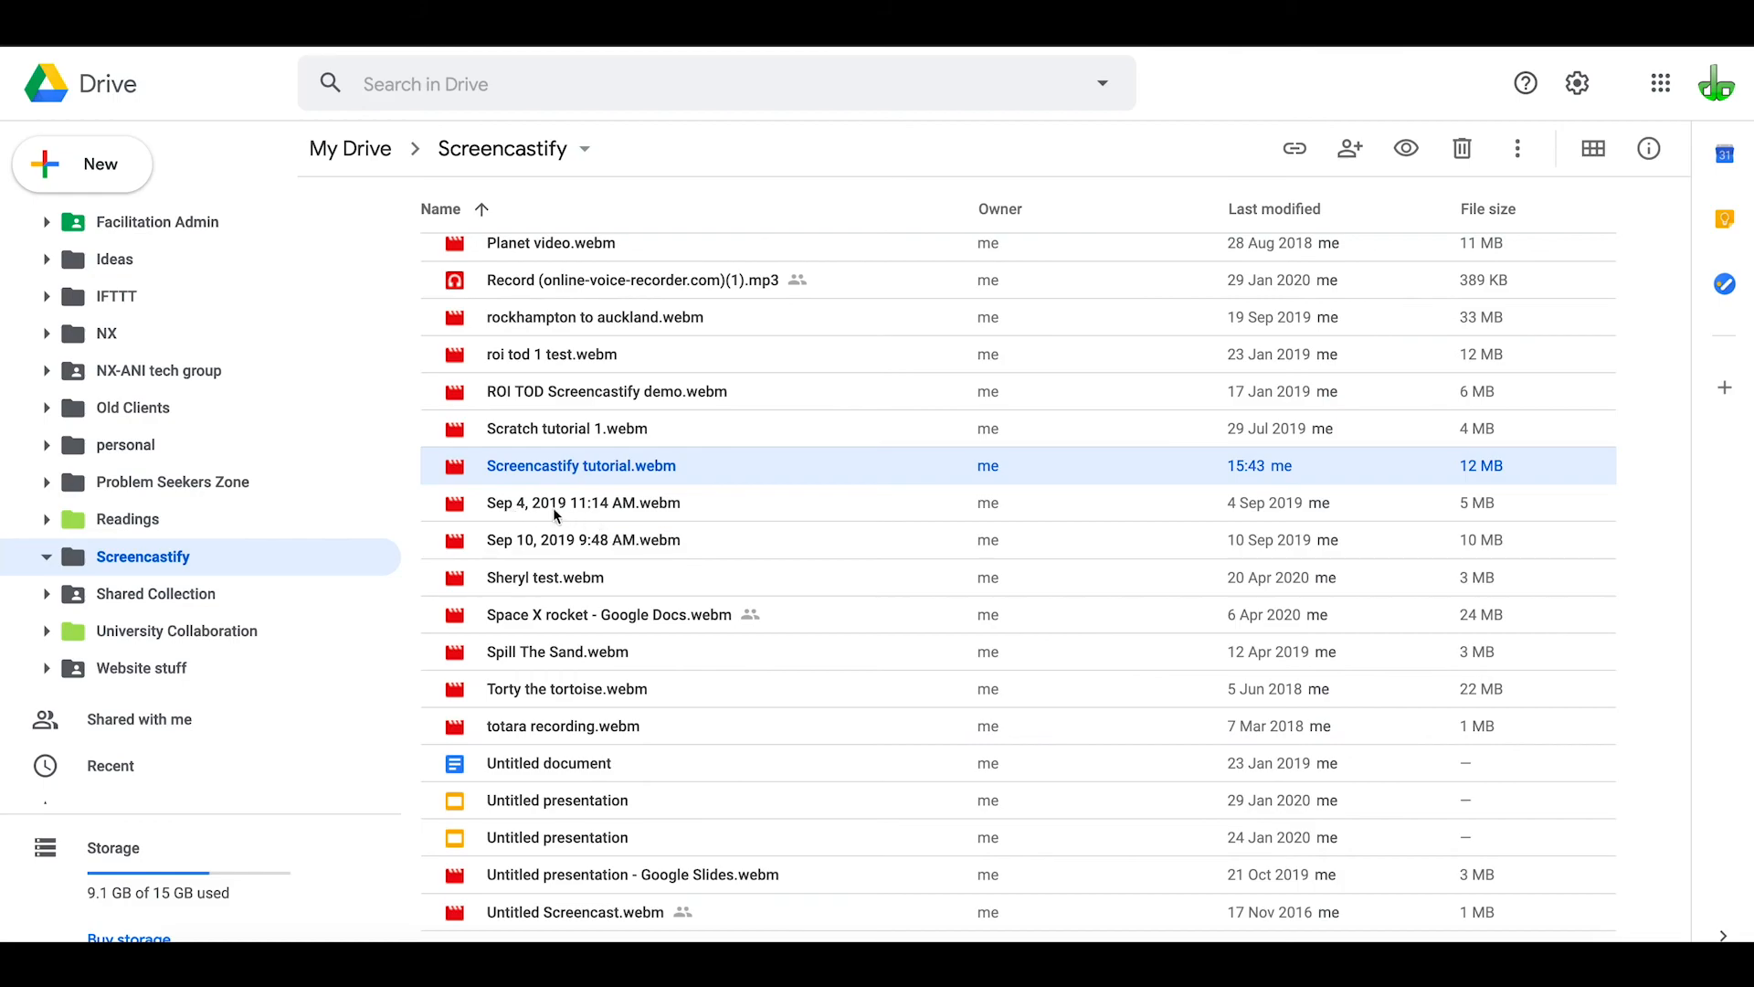
scroll(636, 428, "up", 1)
scroll(637, 428, "up", 15)
scroll(637, 428, "down", 15)
scroll(636, 427, "up", 15)
scroll(637, 428, "down", 11)
scroll(637, 428, "down", 1)
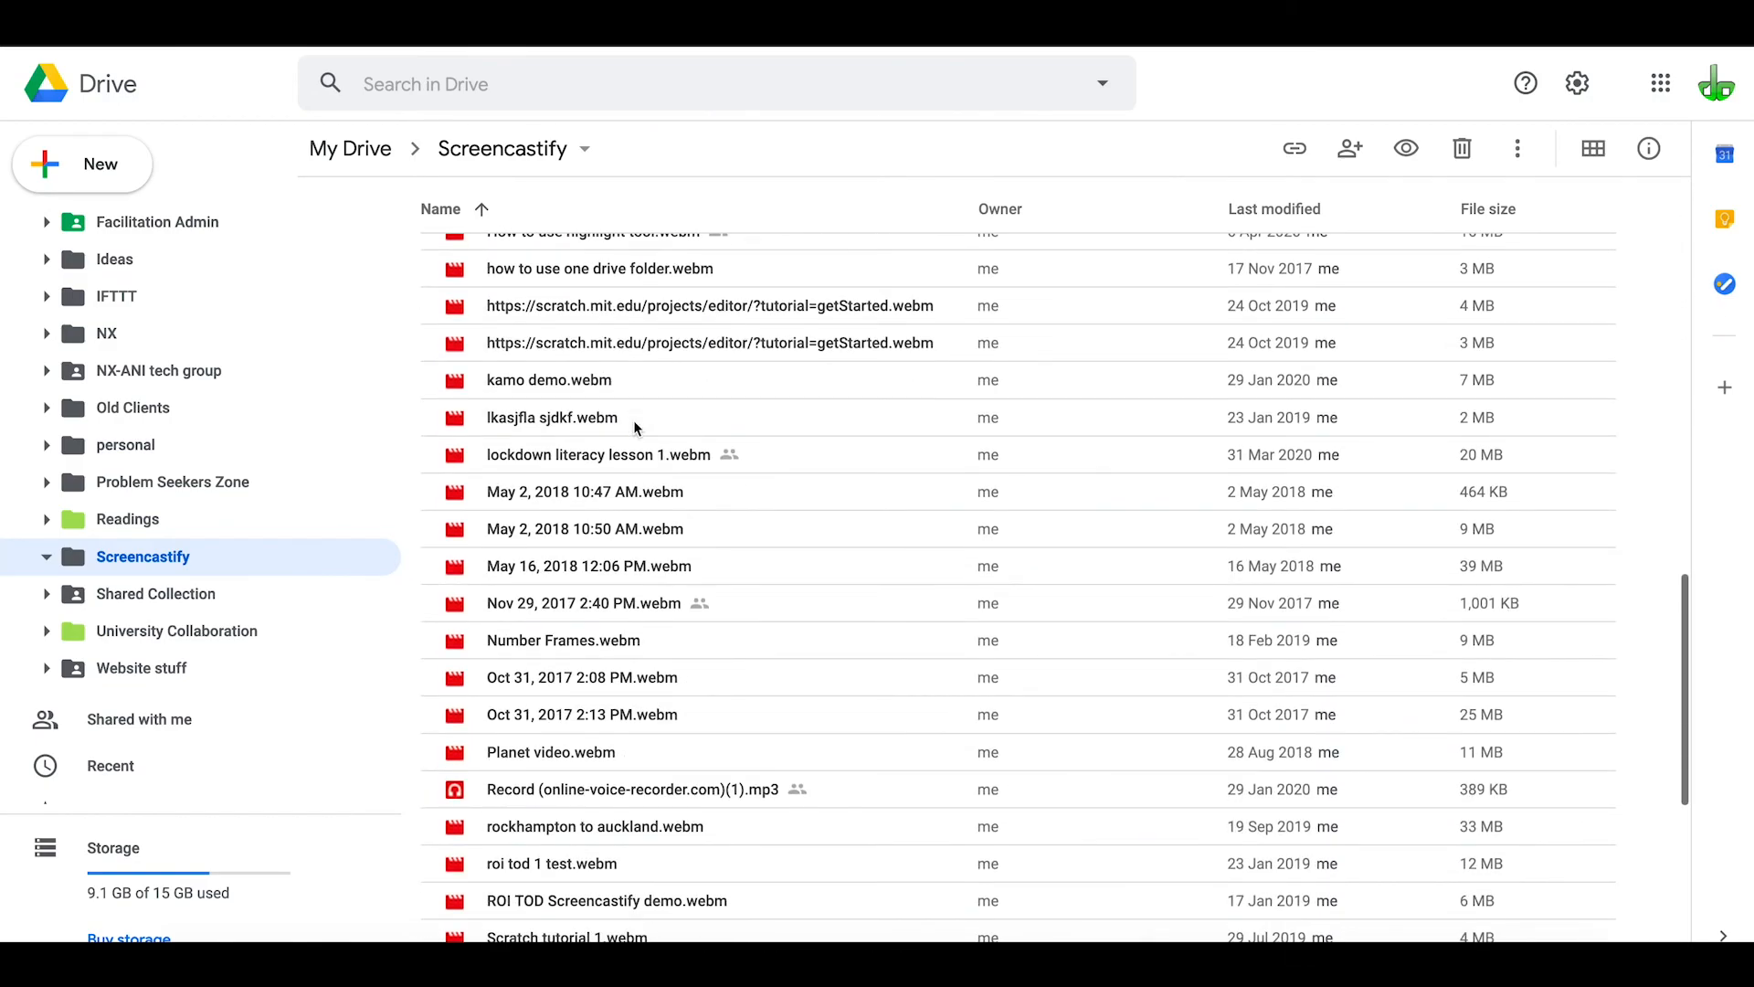